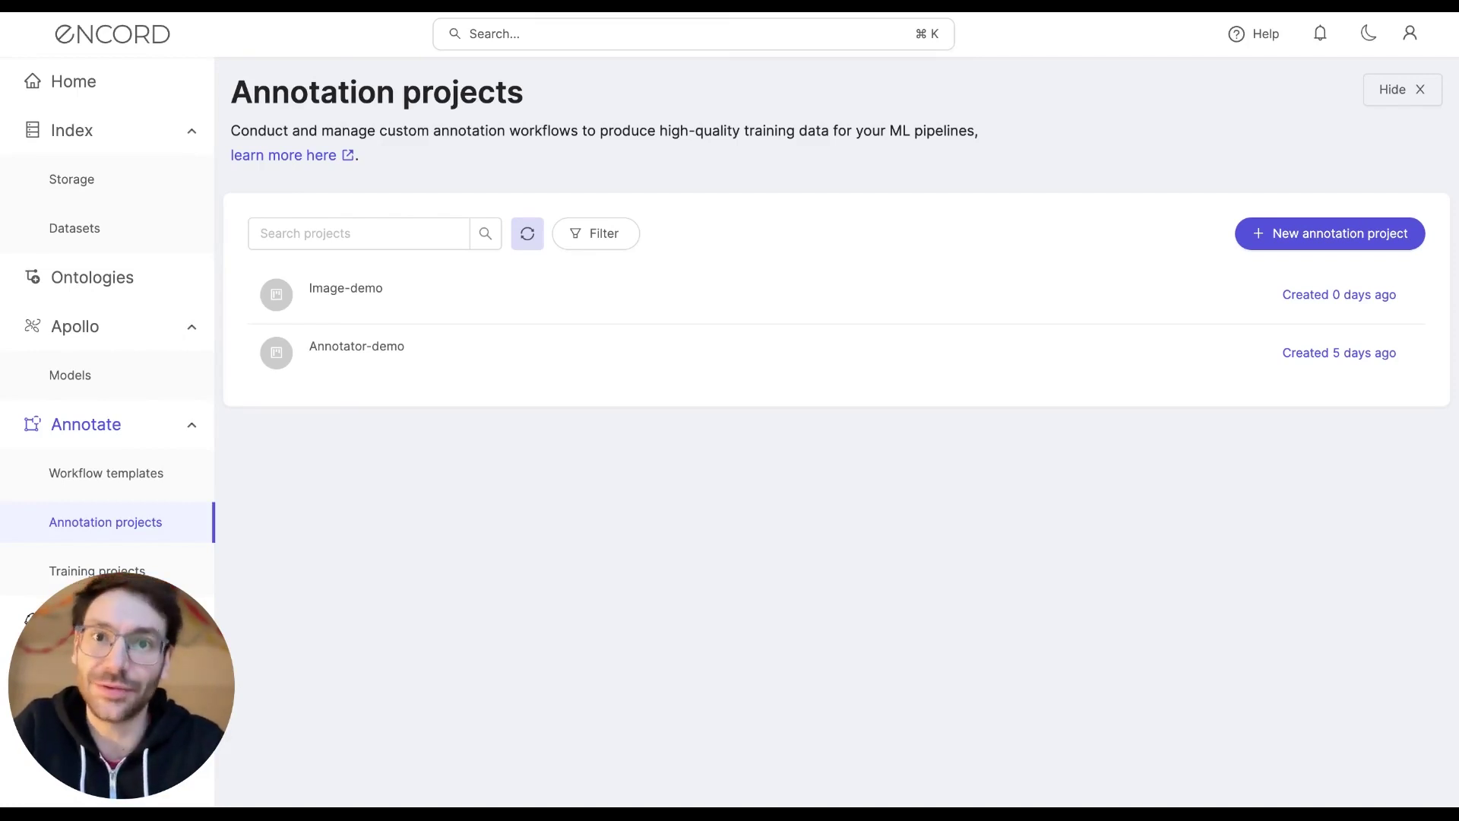
Start annotating chicken-egg_normalized.mp4 from the Annotator-demo project's Queue
{"action": "left_click", "coordinate": [422, 369]}
{"action": "left_click", "coordinate": [395, 175]}
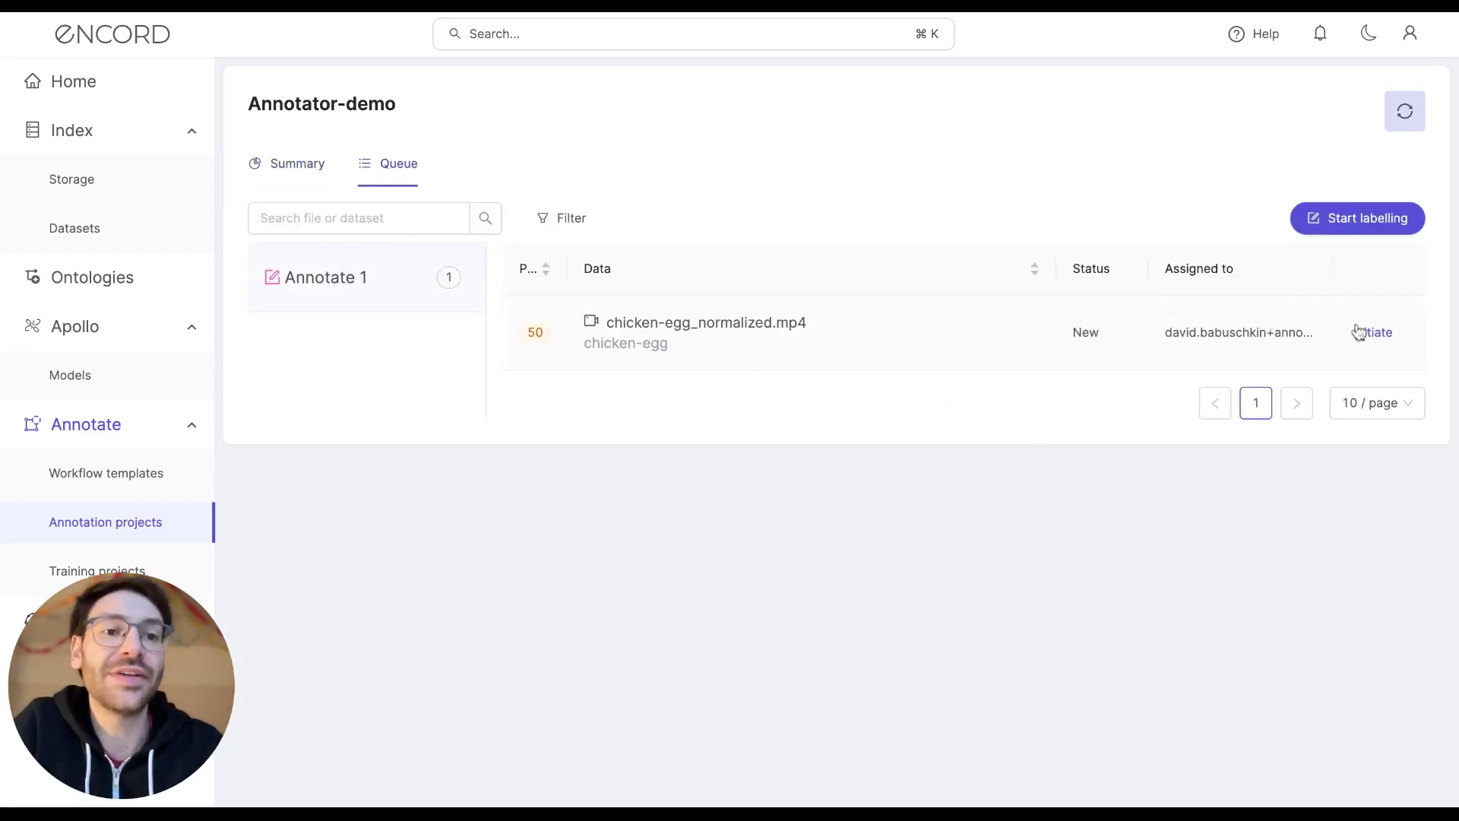
{"action": "left_click", "coordinate": [1377, 336]}
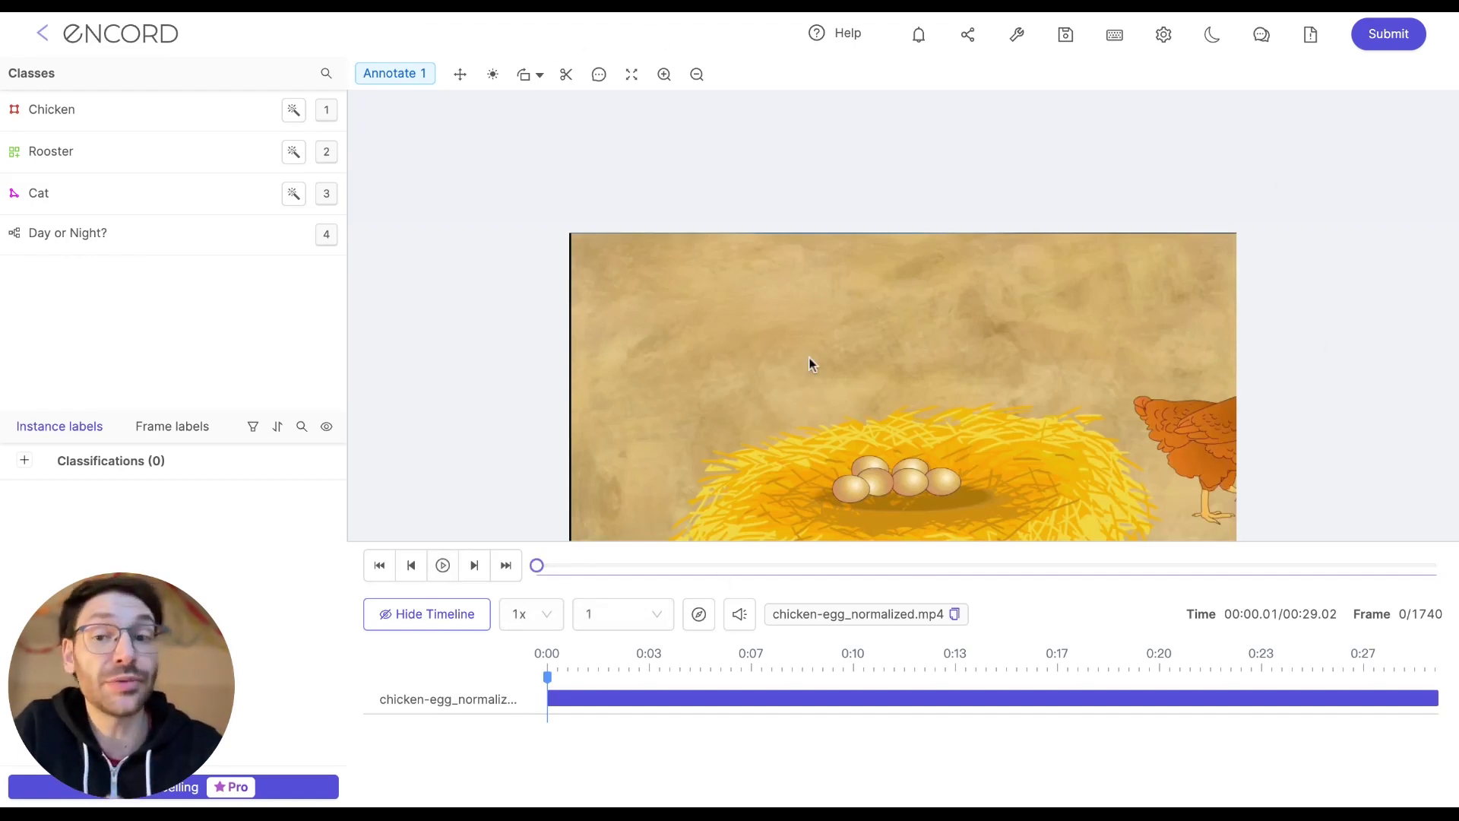
Move the playhead to frame 77, with the hen beside the eggs
{"action": "left_click", "coordinate": [587, 676]}
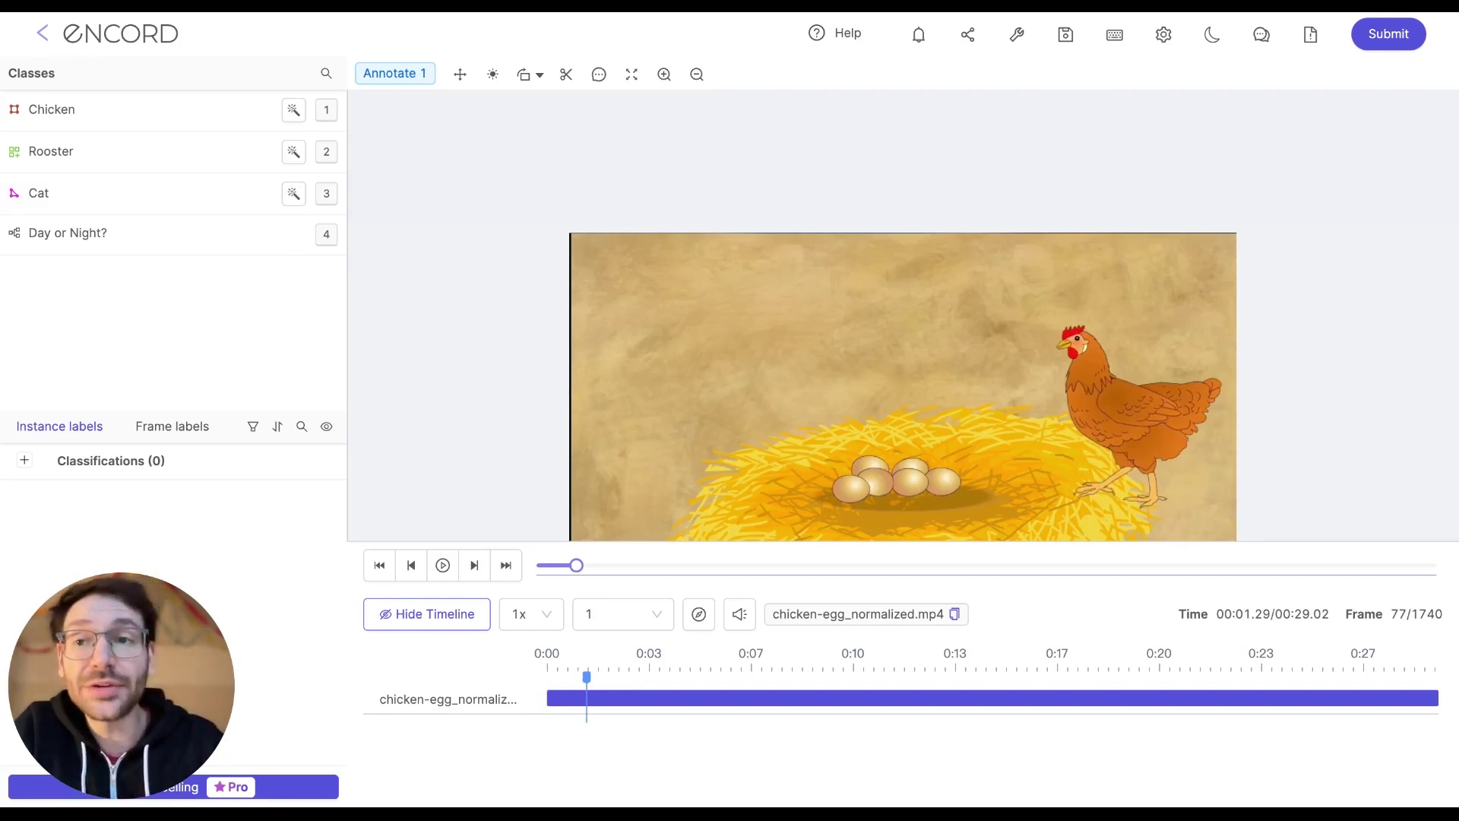
Draw a Chicken bounding box around the hen on frame 77 and expand the Chicken instance labels
{"action": "left_click", "coordinate": [167, 122]}
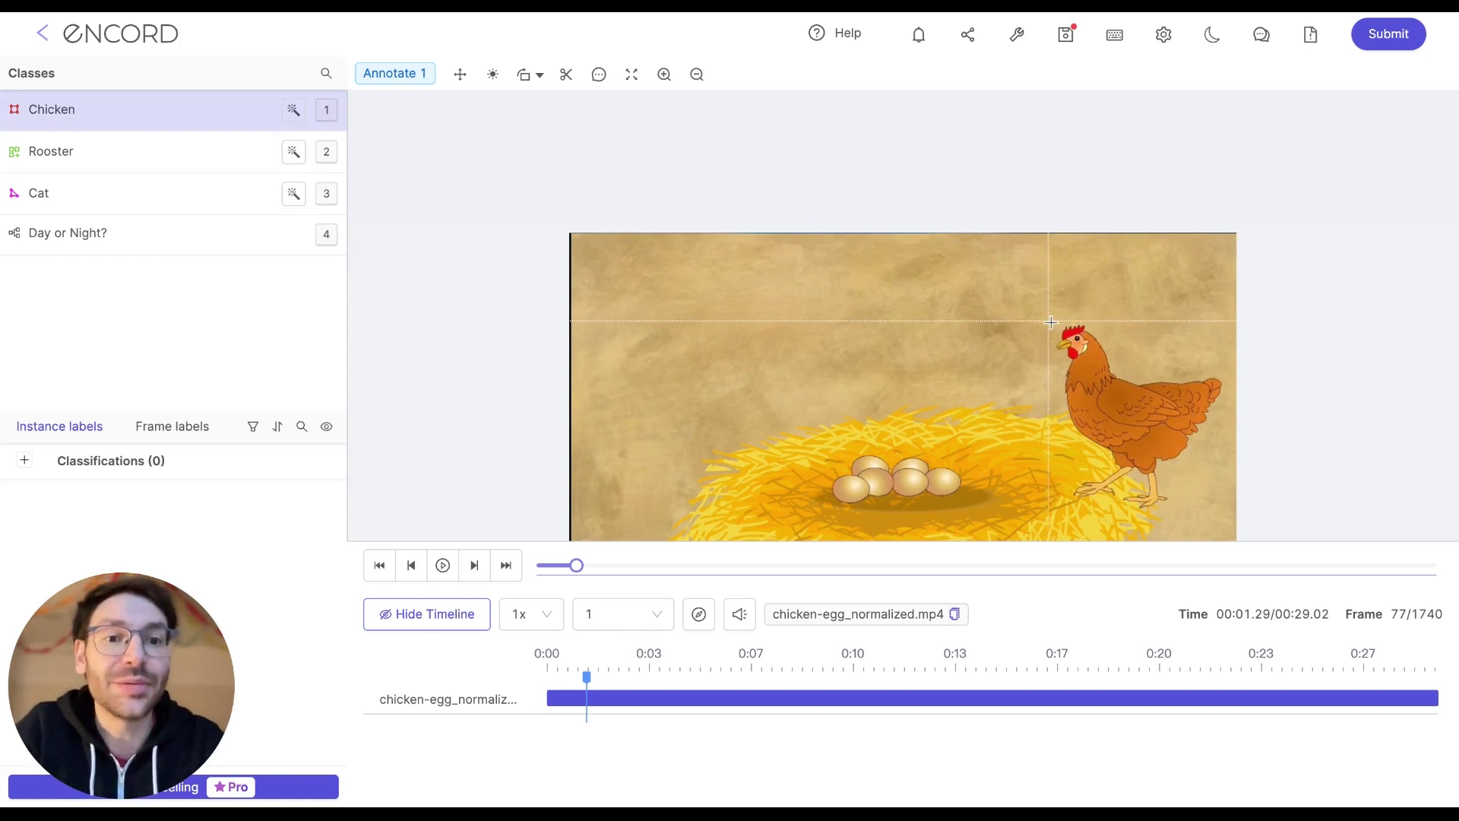
{"action": "left_click_drag", "start_coordinate": [1051, 322], "coordinate": [1226, 518]}
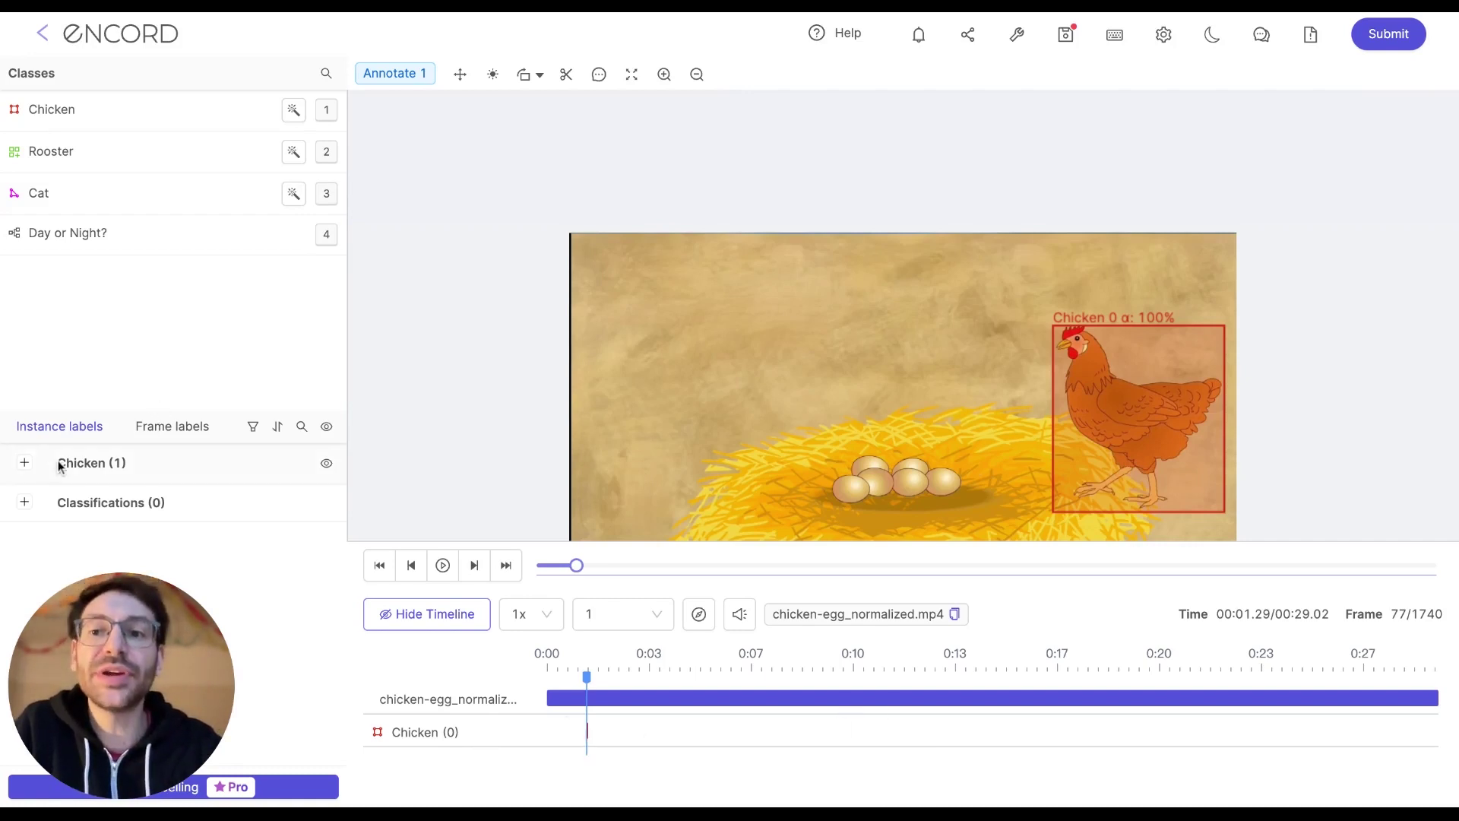
{"action": "left_click", "coordinate": [24, 465]}
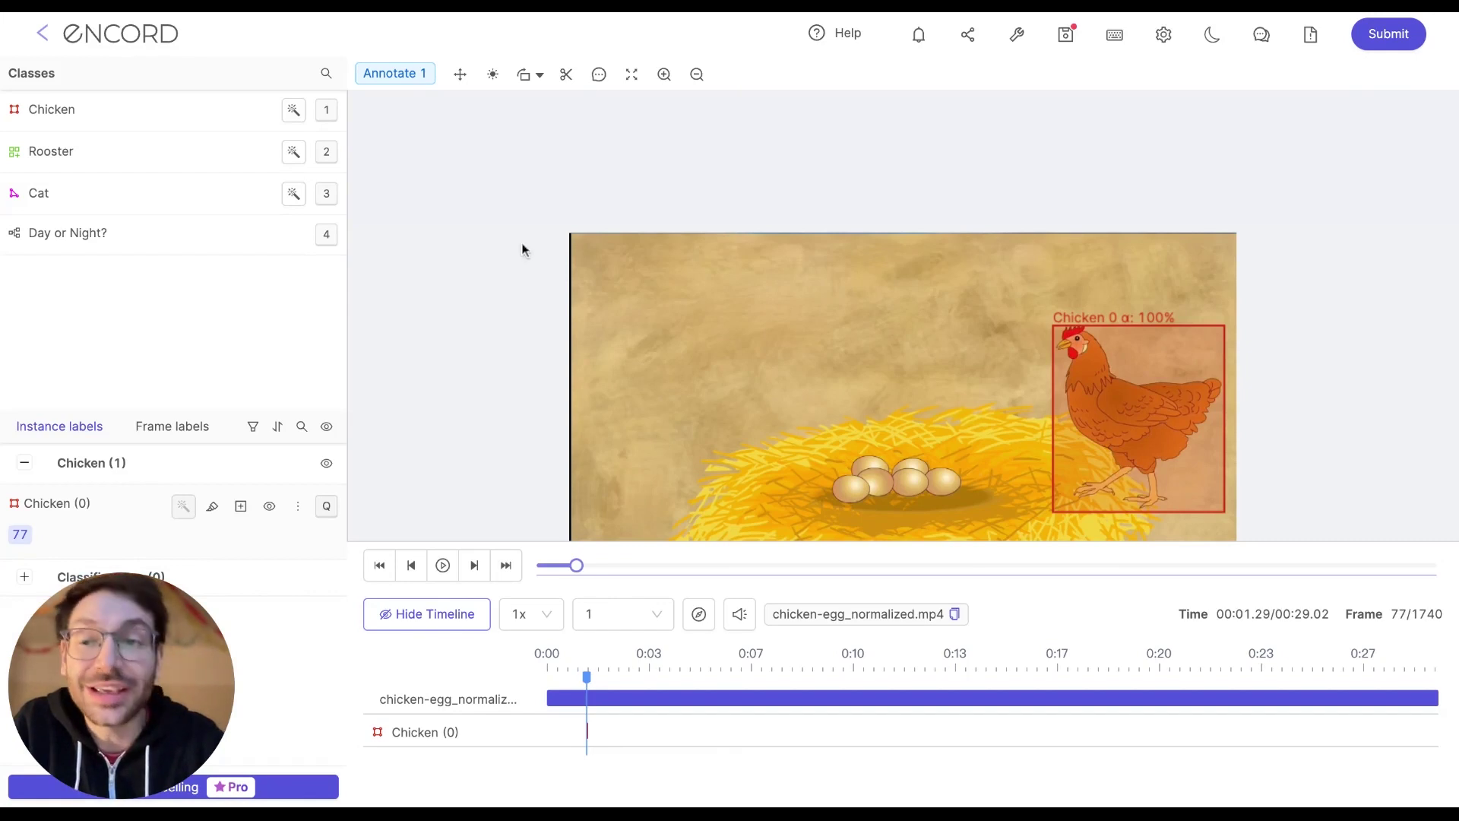
{"action": "left_click", "coordinate": [130, 119]}
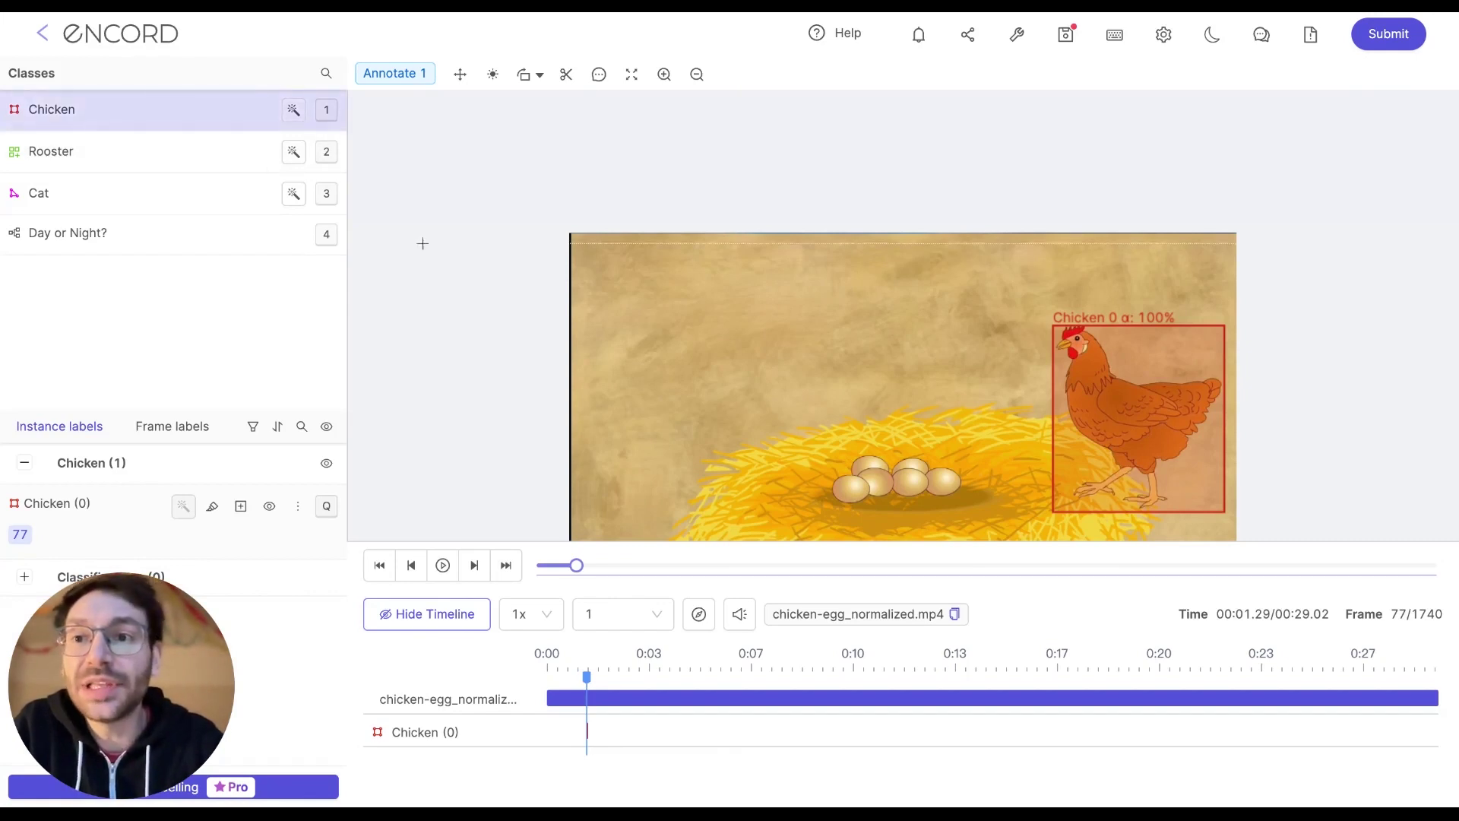
{"action": "left_click_drag", "start_coordinate": [630, 287], "coordinate": [816, 476]}
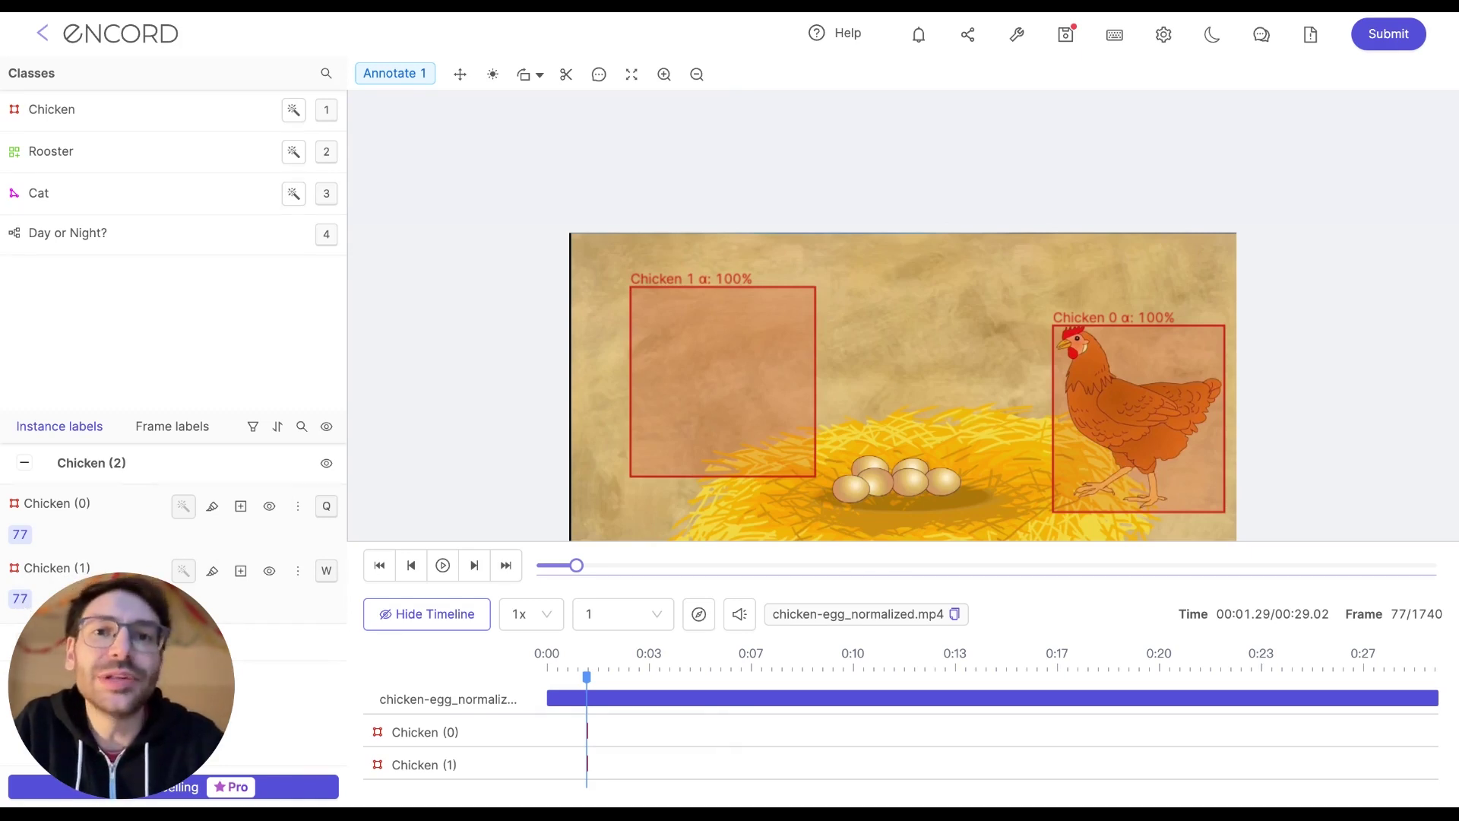
{"action": "left_click", "coordinate": [715, 374]}
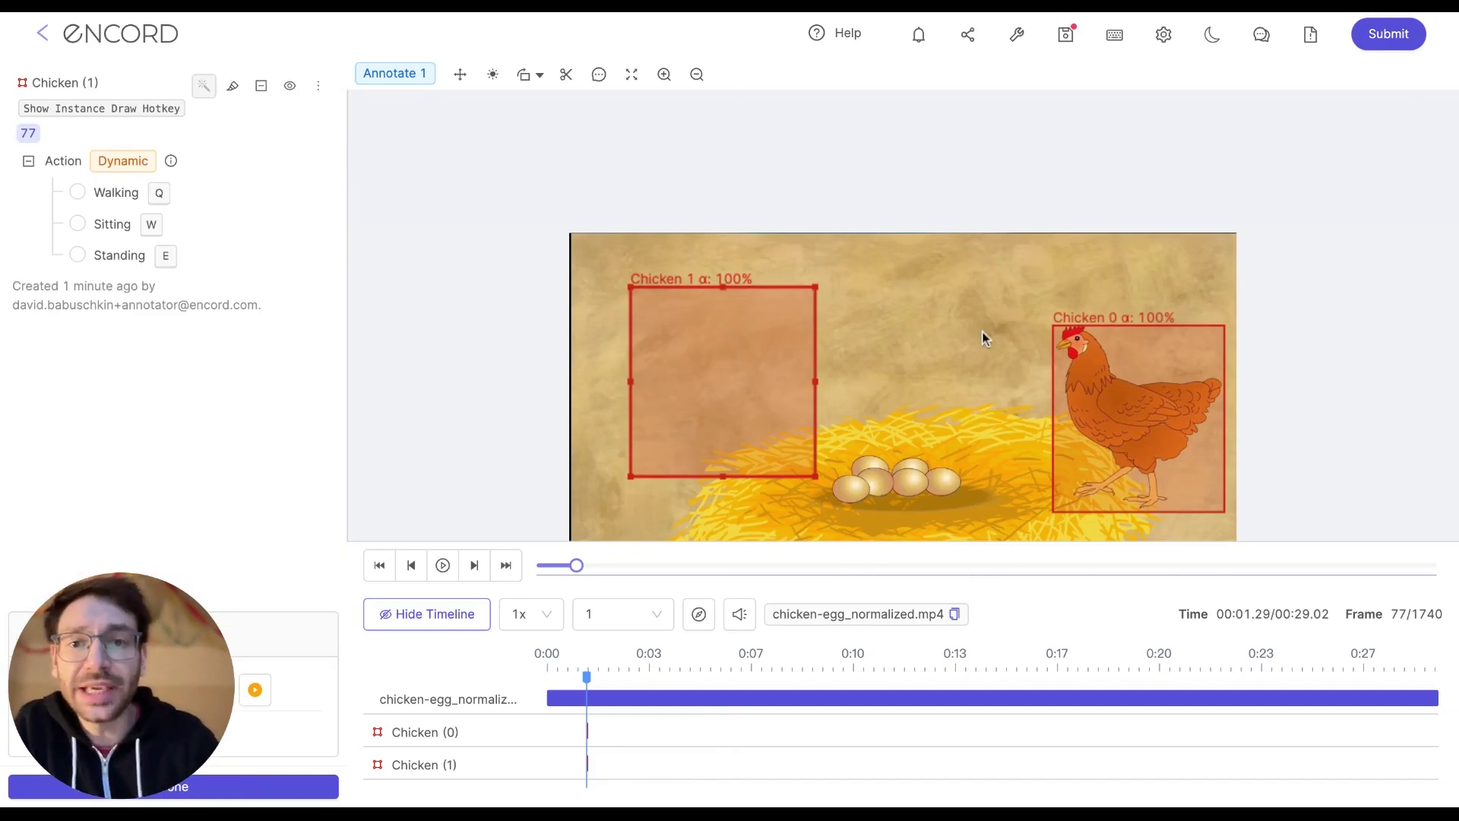
{"action": "key", "text": "Delete"}
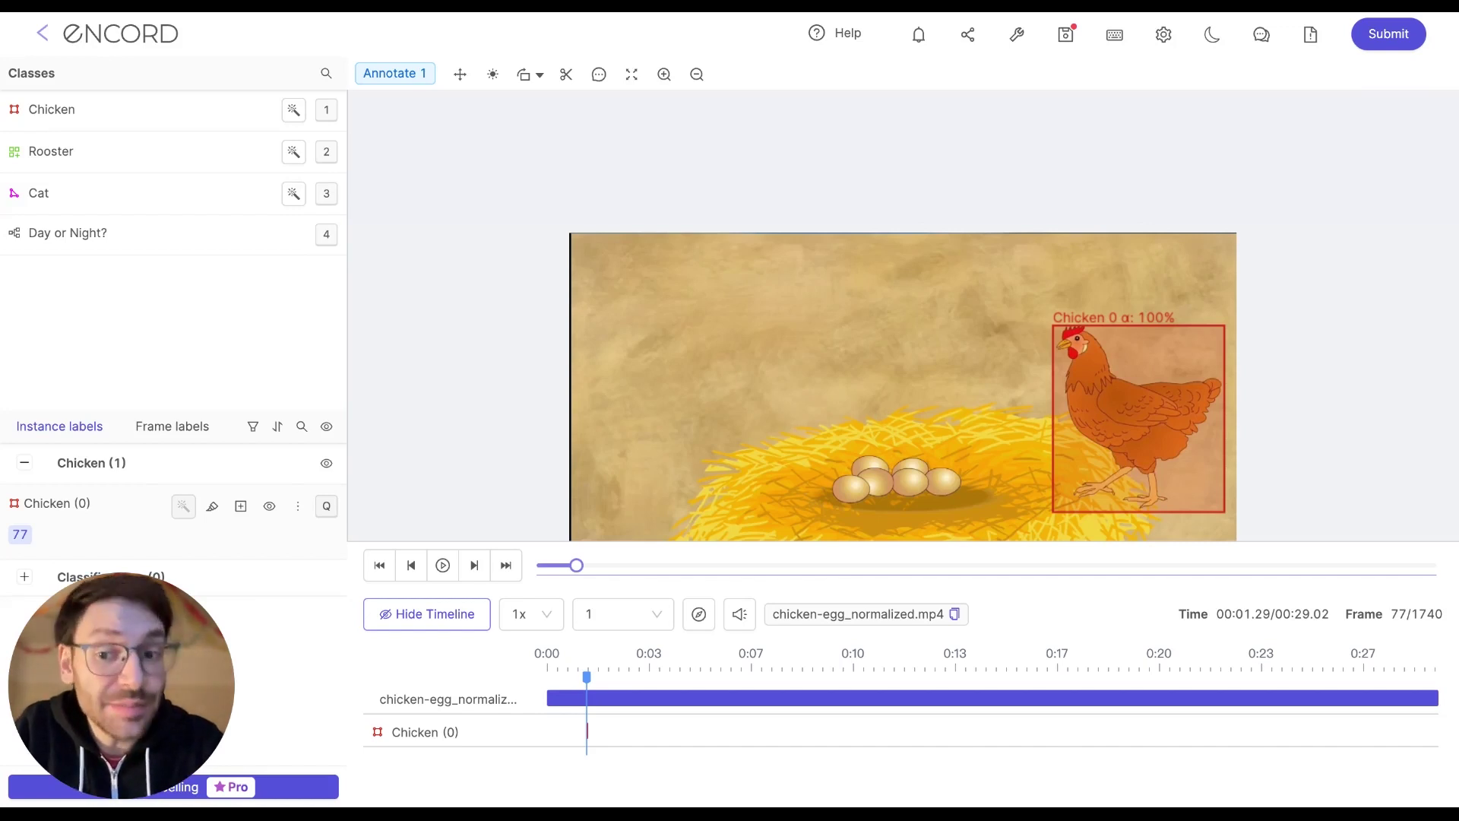
{"action": "left_click", "coordinate": [610, 699]}
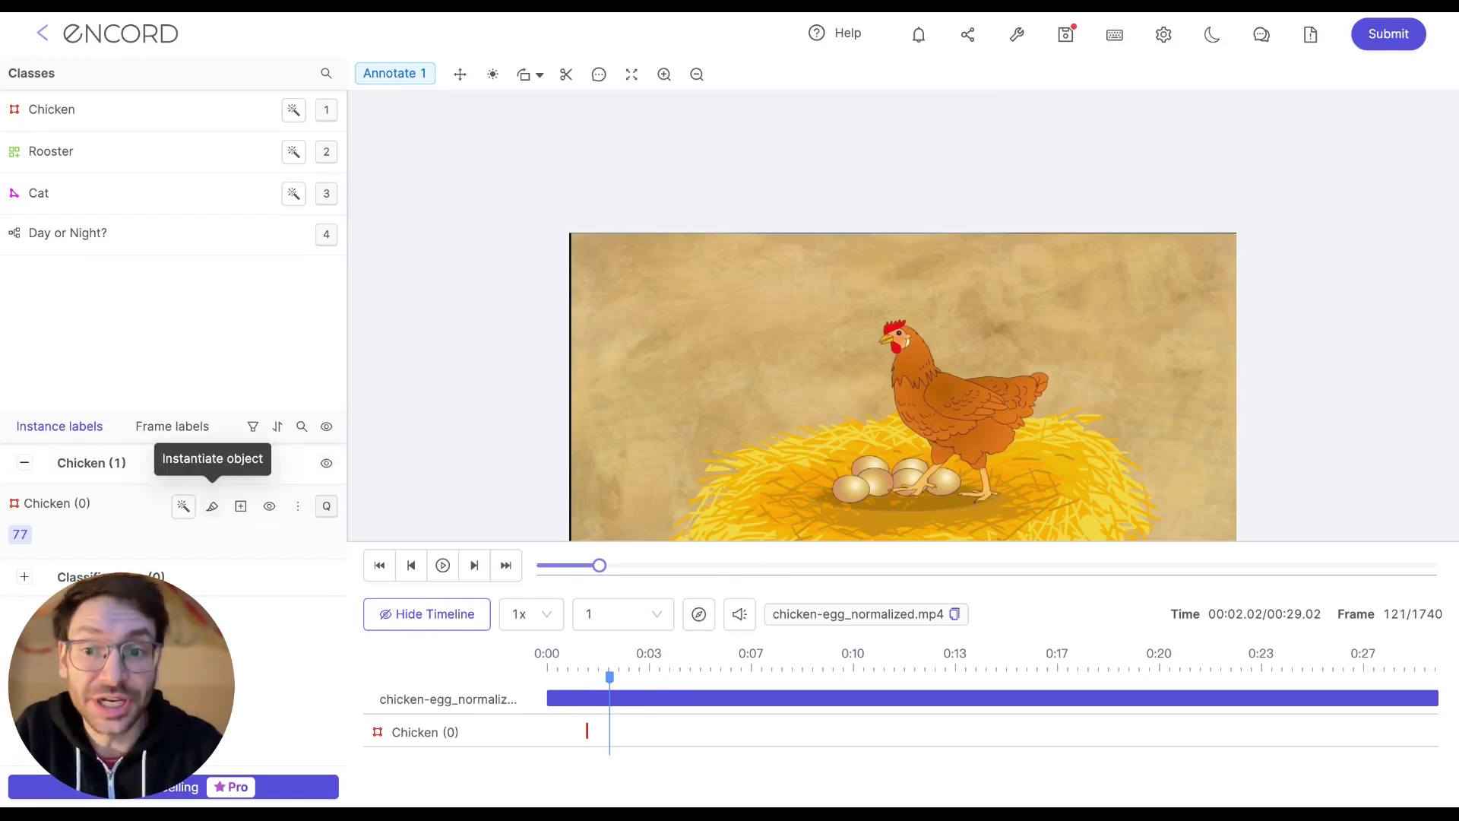
Add a box for the same Chicken 0 instance around the hen on the nest at frame 121
{"action": "left_click", "coordinate": [212, 506]}
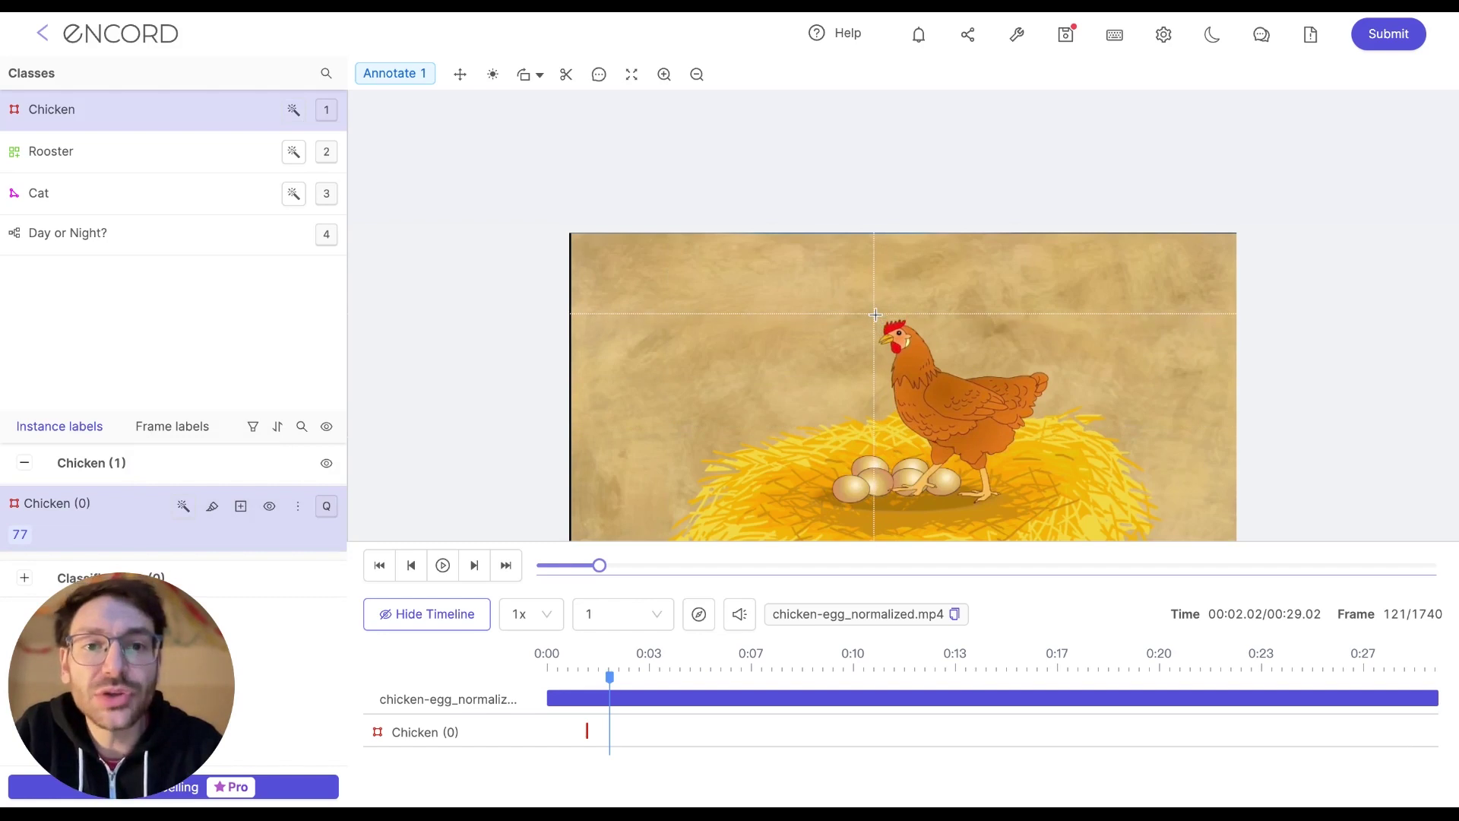
{"action": "left_click_drag", "start_coordinate": [874, 314], "coordinate": [1052, 512]}
{"action": "scroll", "coordinate": [1019, 208], "scroll_direction": "down", "scroll_amount": 1}
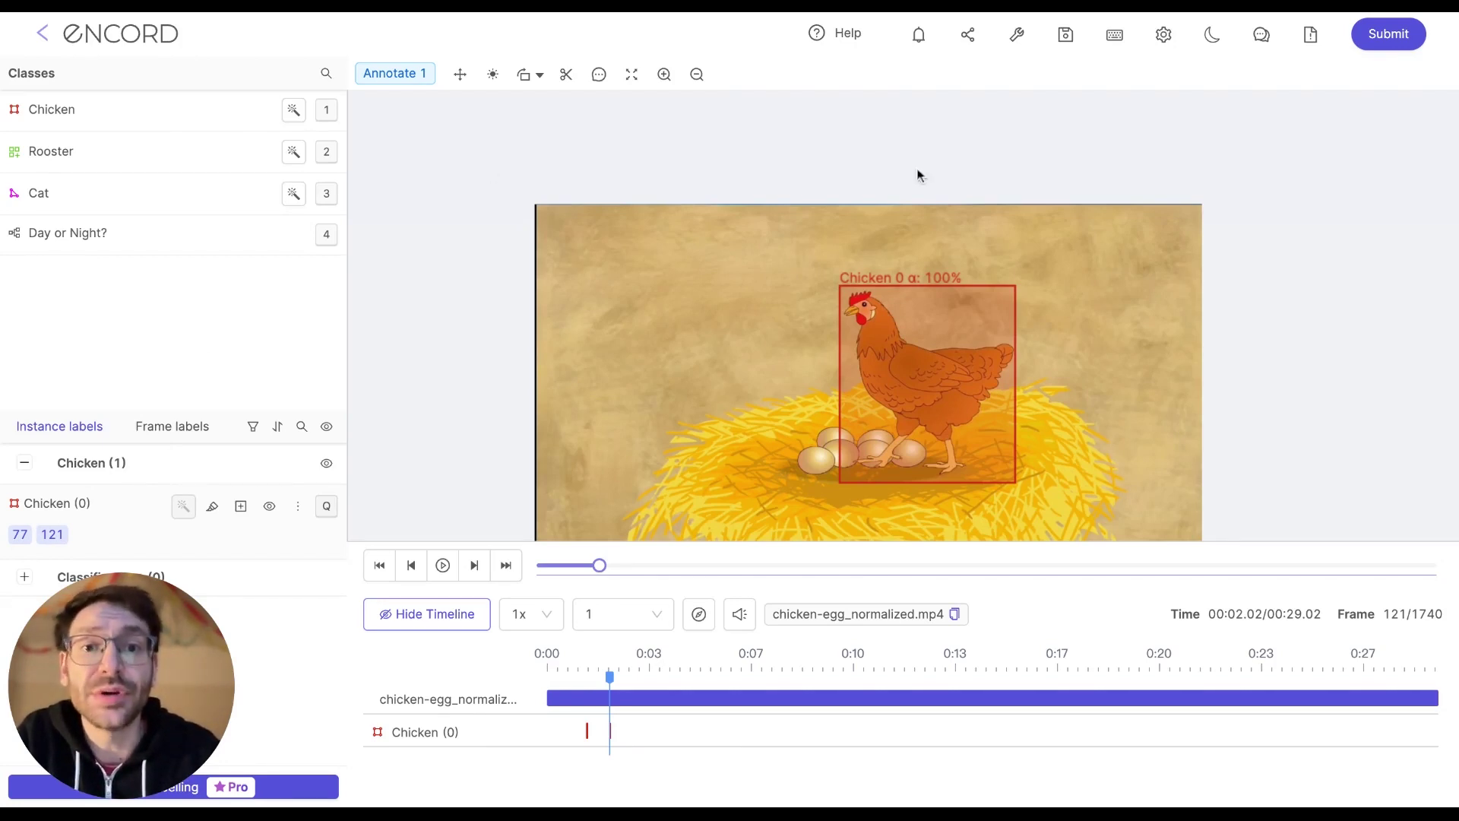
Shift Chicken 0's frame 121 box slightly and enlarge it to include the tail
{"action": "left_click", "coordinate": [897, 336]}
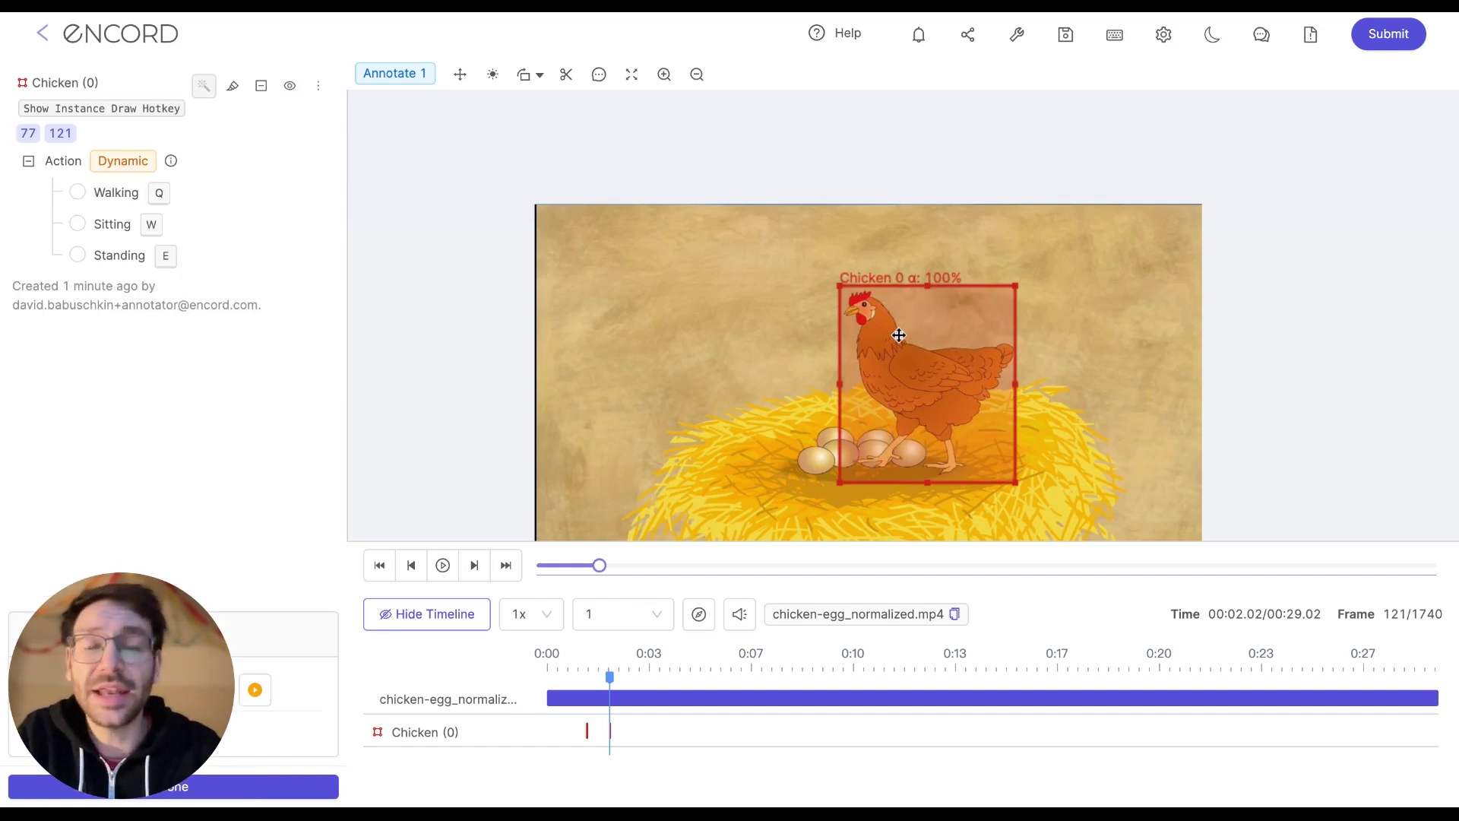
{"action": "left_click_drag", "start_coordinate": [908, 330], "coordinate": [937, 337]}
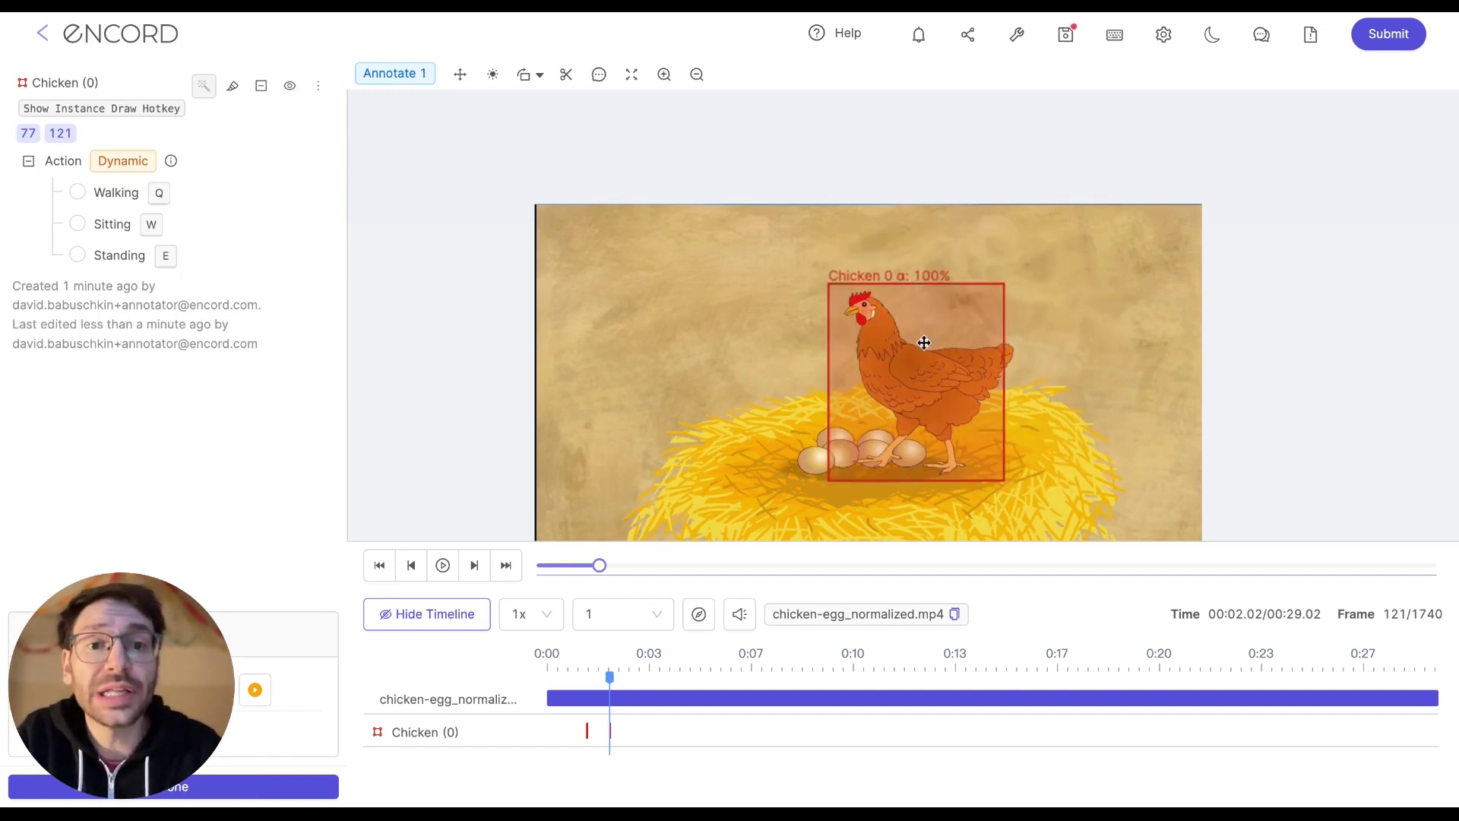
{"action": "mouse_move", "coordinate": [1006, 285]}
{"action": "left_mouse_down"}
{"action": "mouse_move", "coordinate": [1084, 218]}
{"action": "mouse_move", "coordinate": [1011, 259]}
{"action": "mouse_move", "coordinate": [1020, 280]}
{"action": "left_mouse_up"}
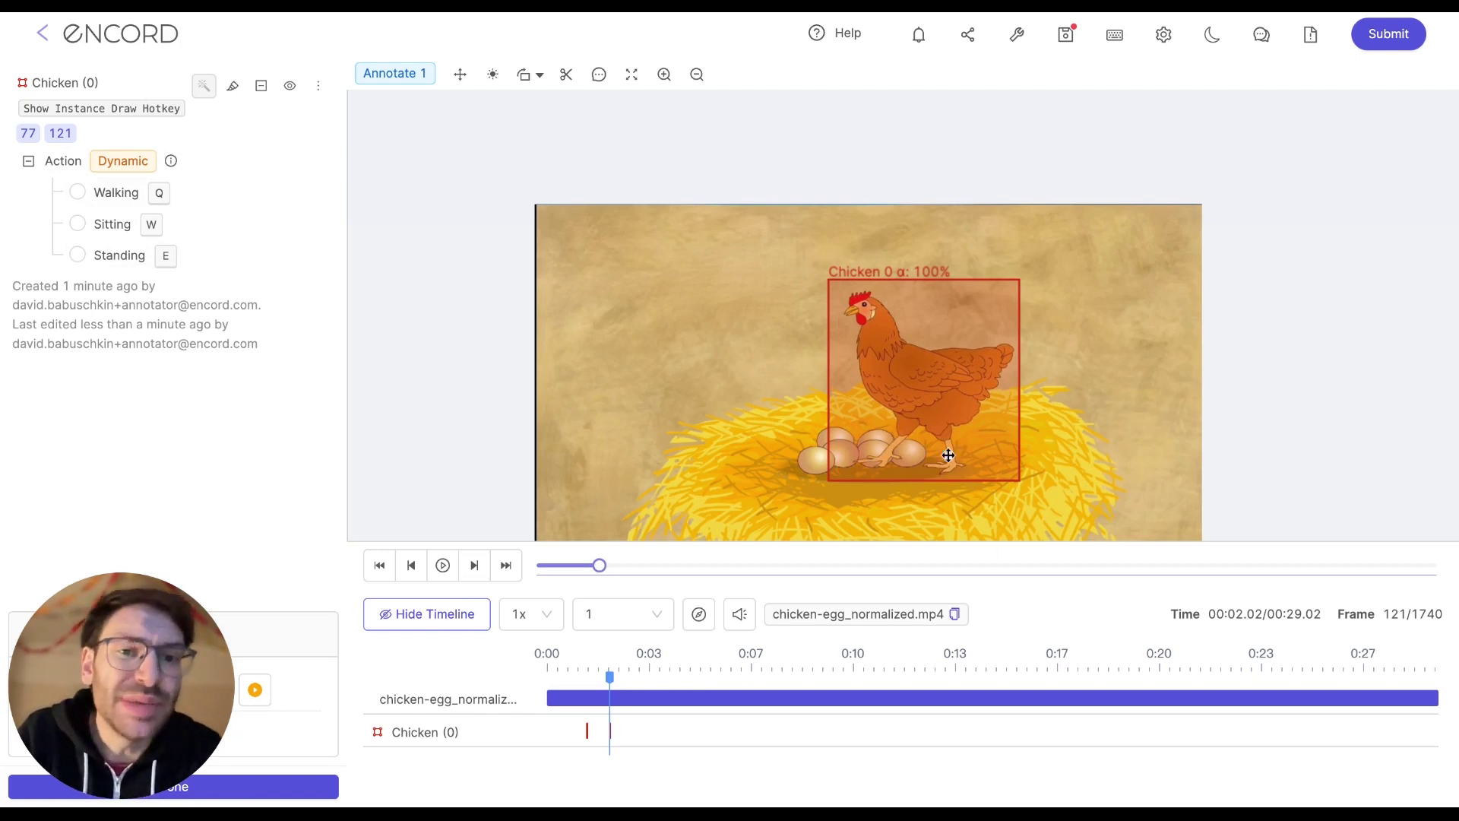
Set Chicken 0's Action attribute to Walking and confirm with Done
{"action": "left_click", "coordinate": [77, 194]}
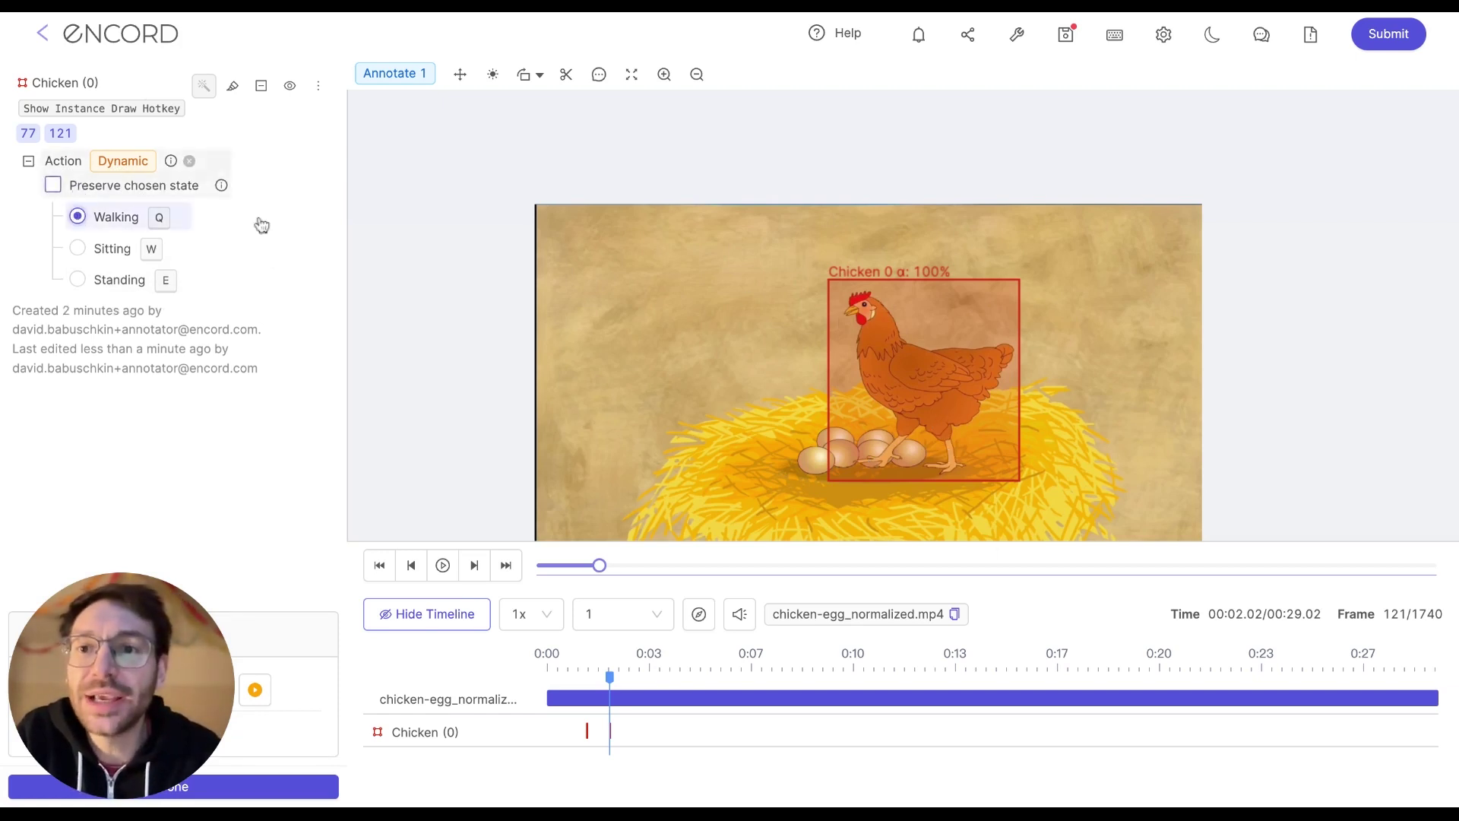
{"action": "left_click", "coordinate": [302, 791]}
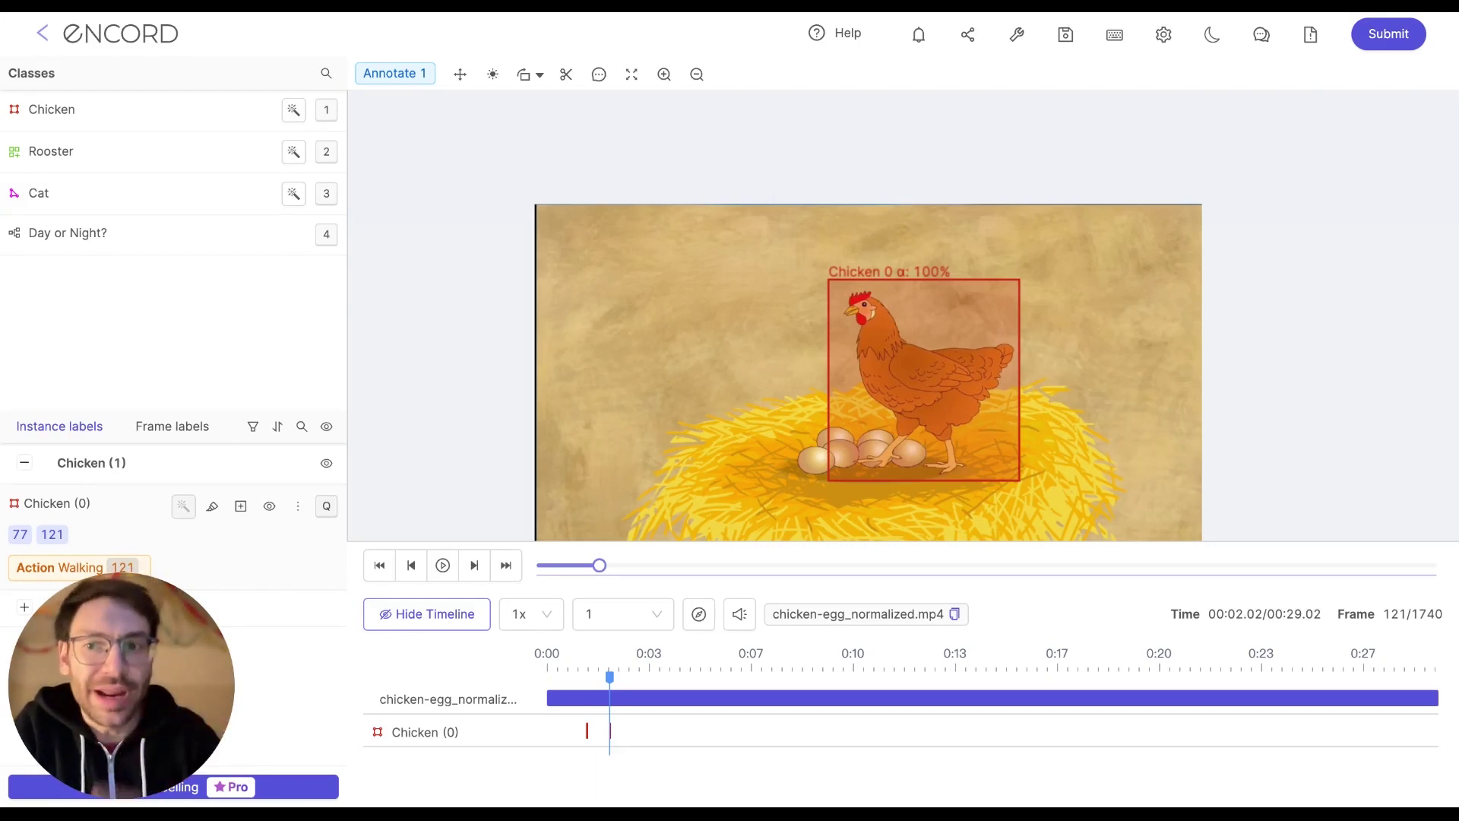
Answer Day for the Day or Night? classification on frame 121 and save it
{"action": "left_click", "coordinate": [111, 244]}
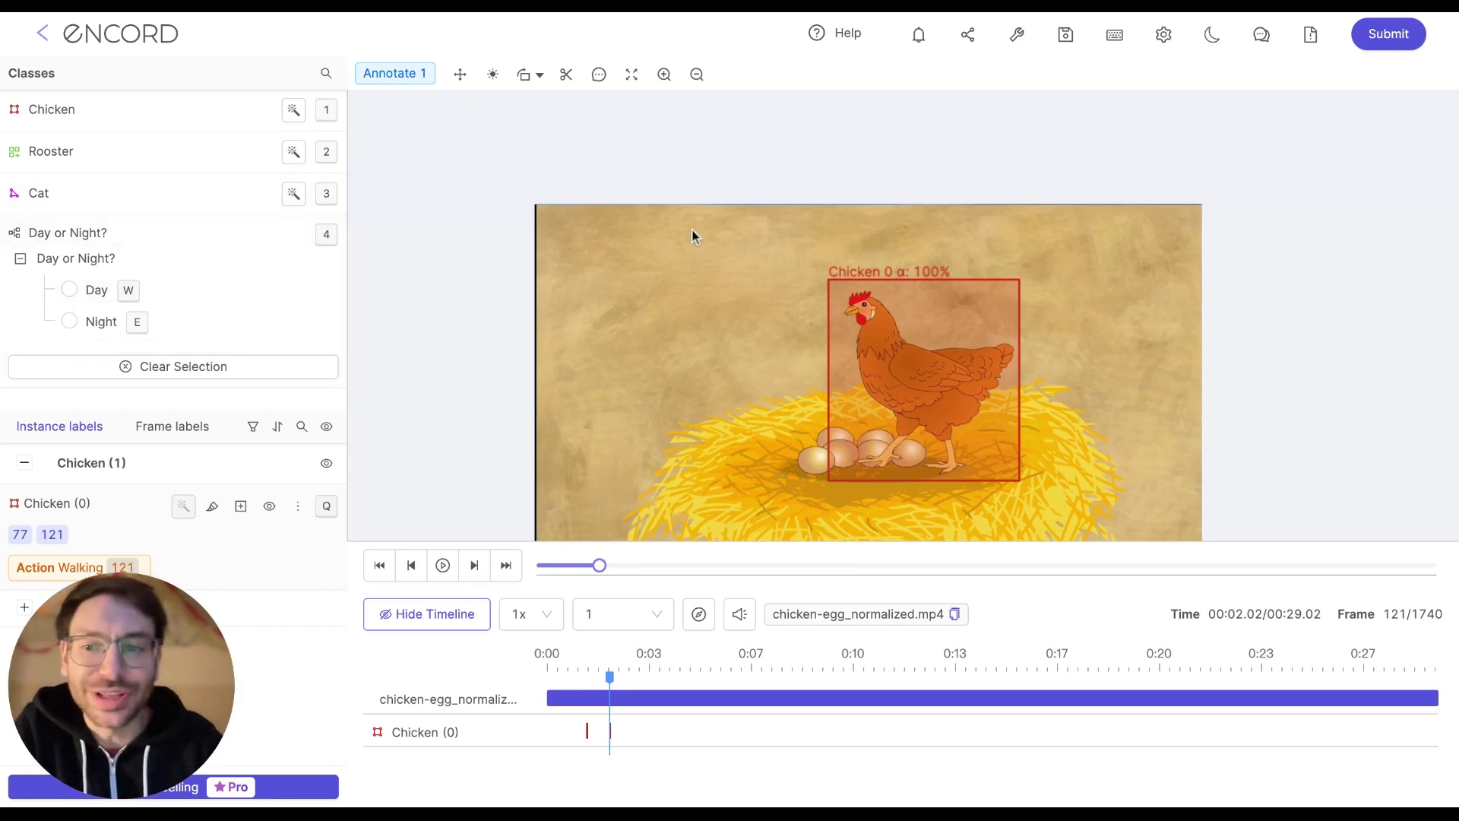
{"action": "left_click", "coordinate": [70, 290]}
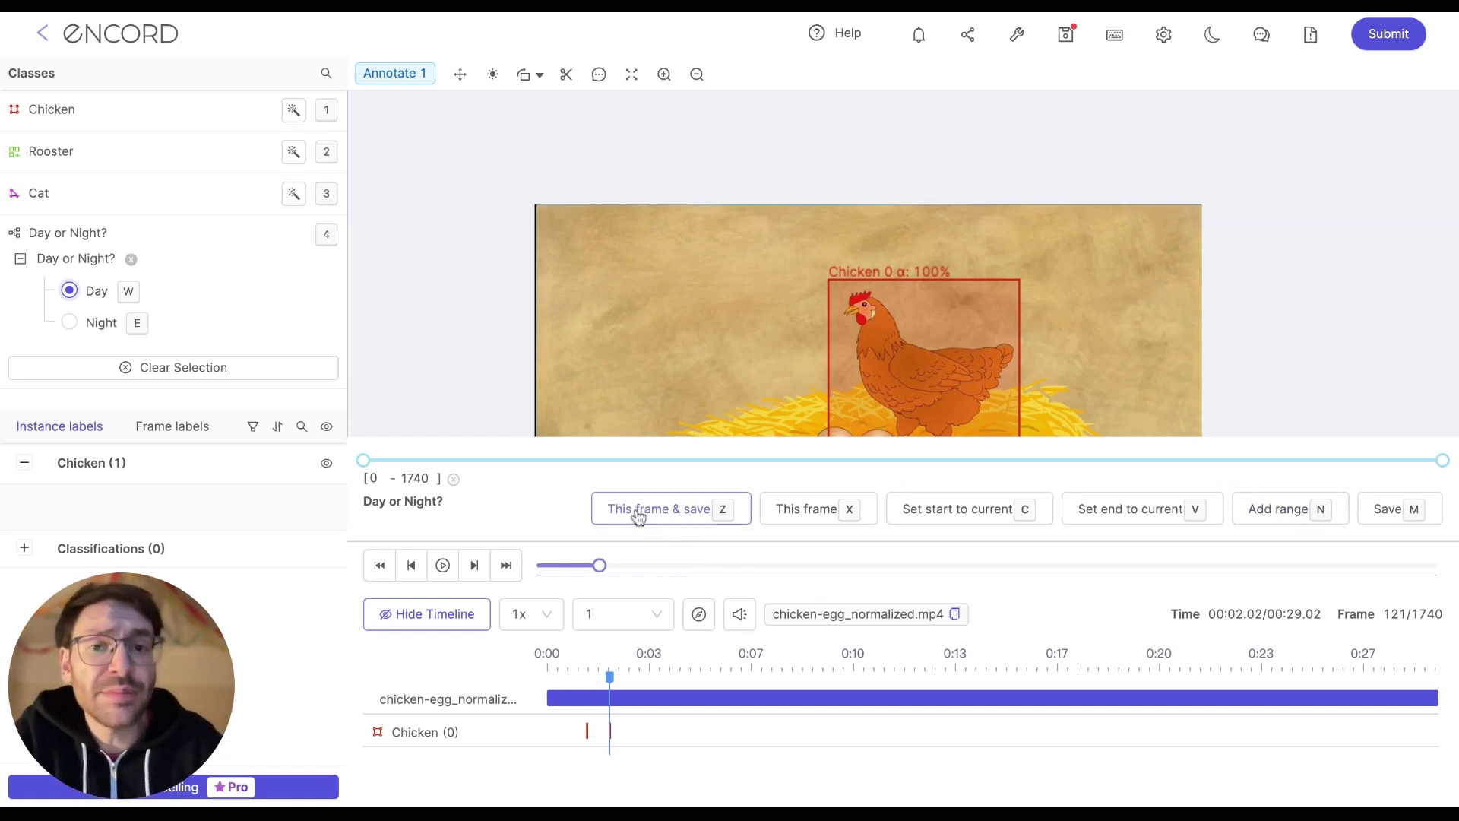
{"action": "left_click", "coordinate": [678, 520]}
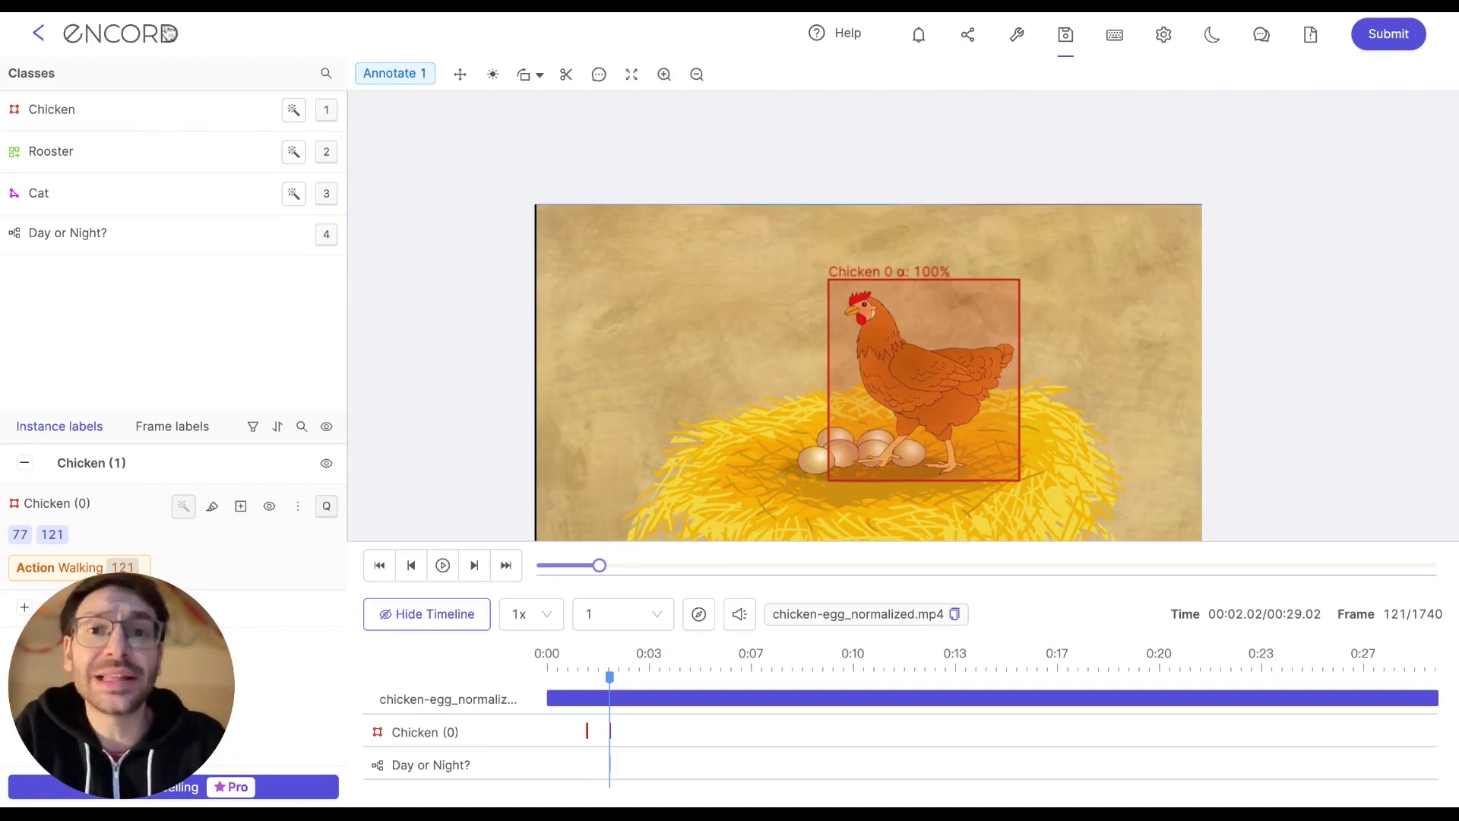
Save the labels, then rotate the frame 90° and back to normal
{"action": "left_click", "coordinate": [1065, 39]}
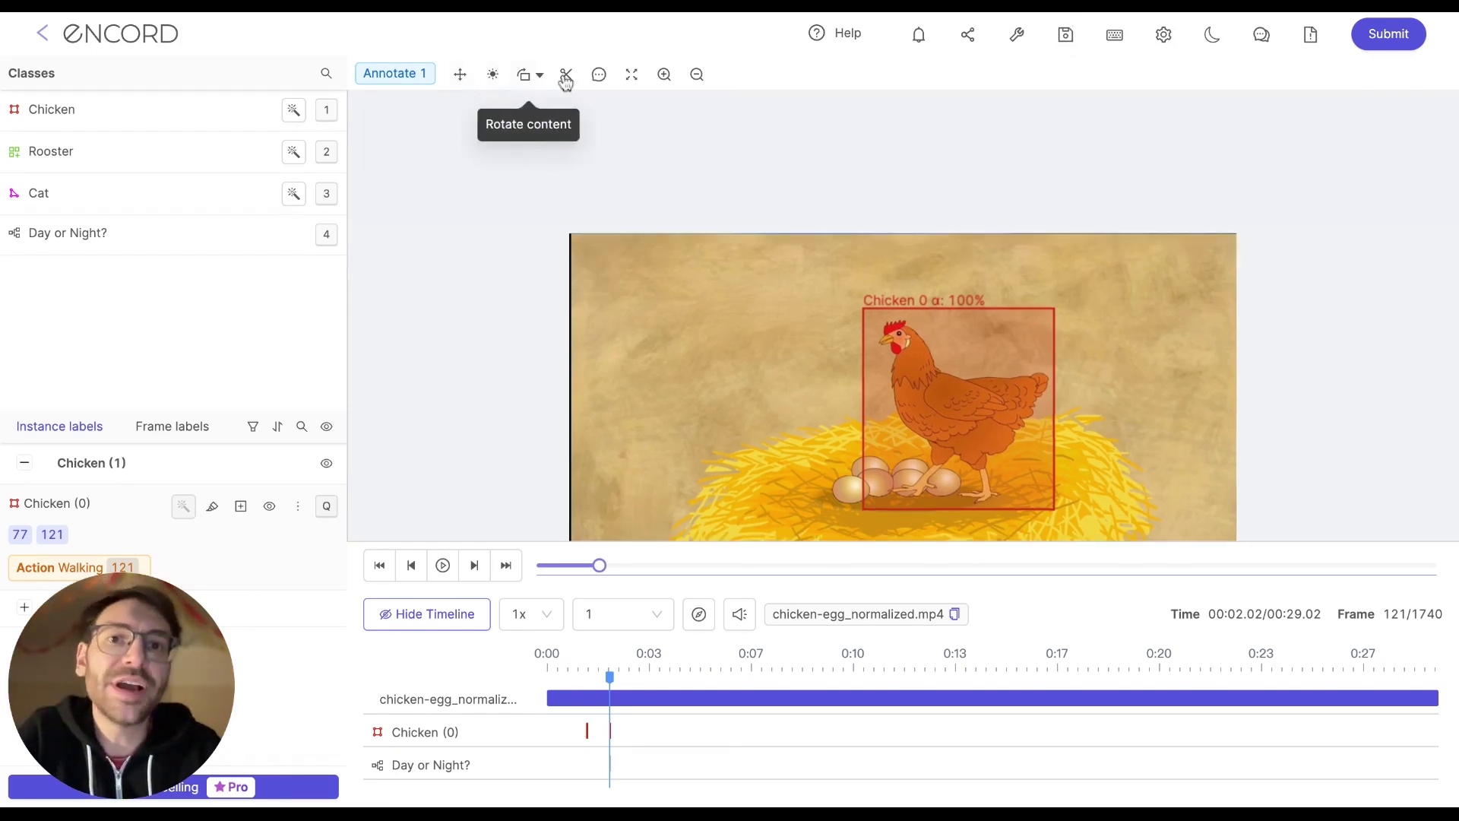
{"action": "left_click", "coordinate": [524, 76]}
{"action": "left_click", "coordinate": [524, 77]}
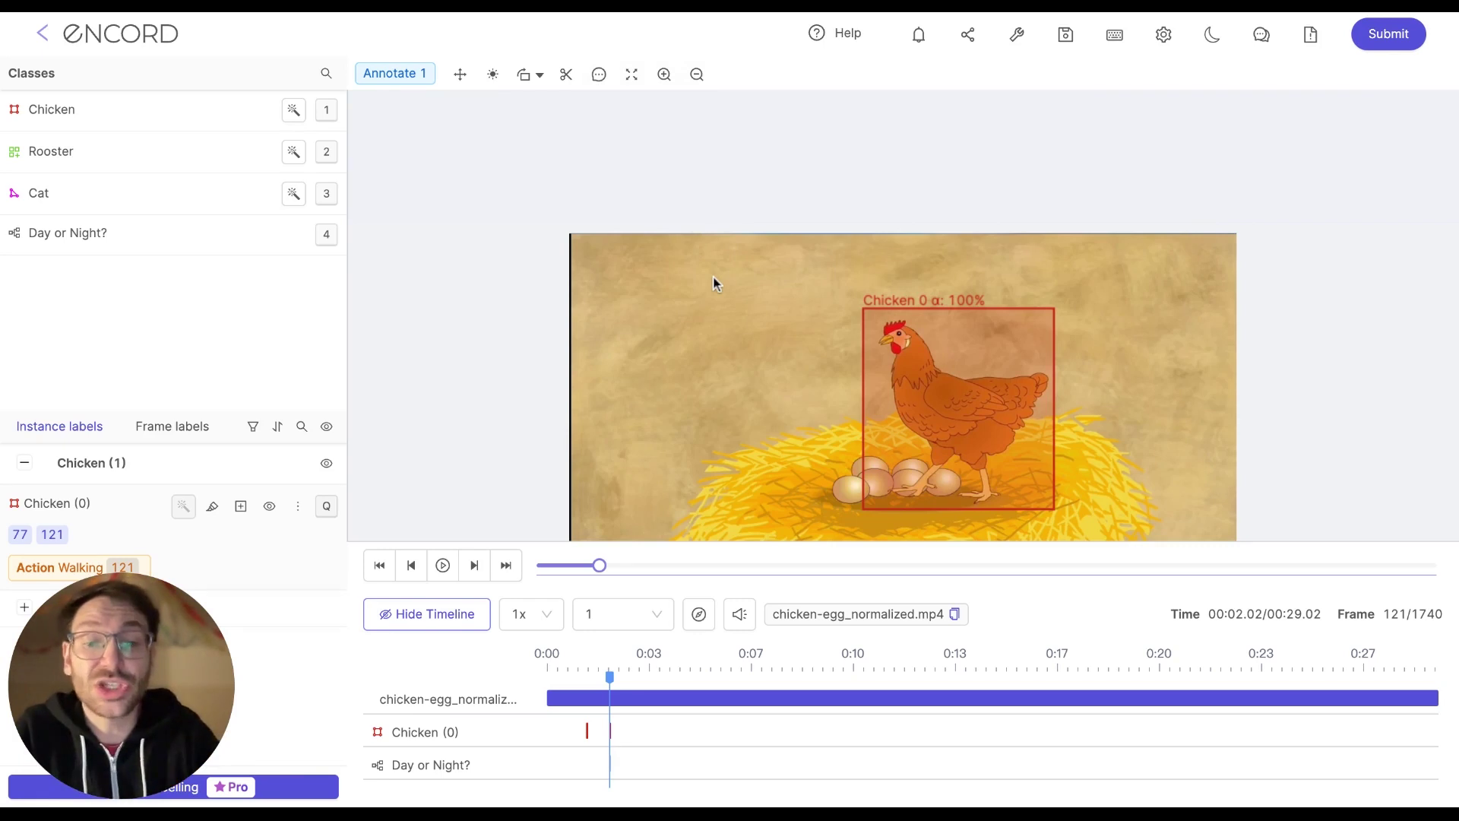
{"action": "scroll", "coordinate": [730, 409], "scroll_direction": "up", "scroll_amount": 3}
{"action": "scroll", "coordinate": [730, 409], "scroll_direction": "down", "scroll_amount": 3}
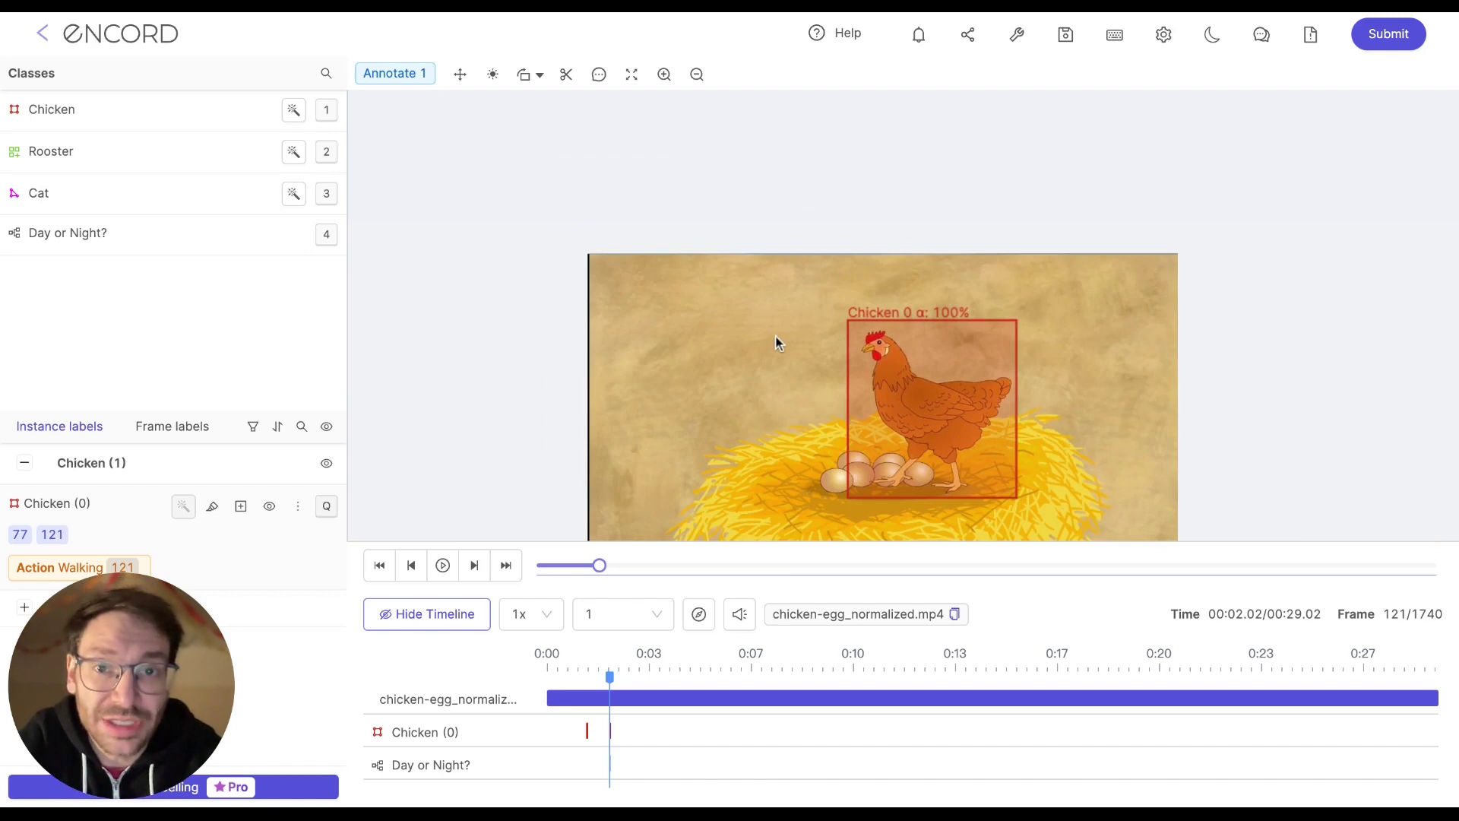
{"action": "scroll", "coordinate": [776, 336], "scroll_direction": "up", "scroll_amount": 3}
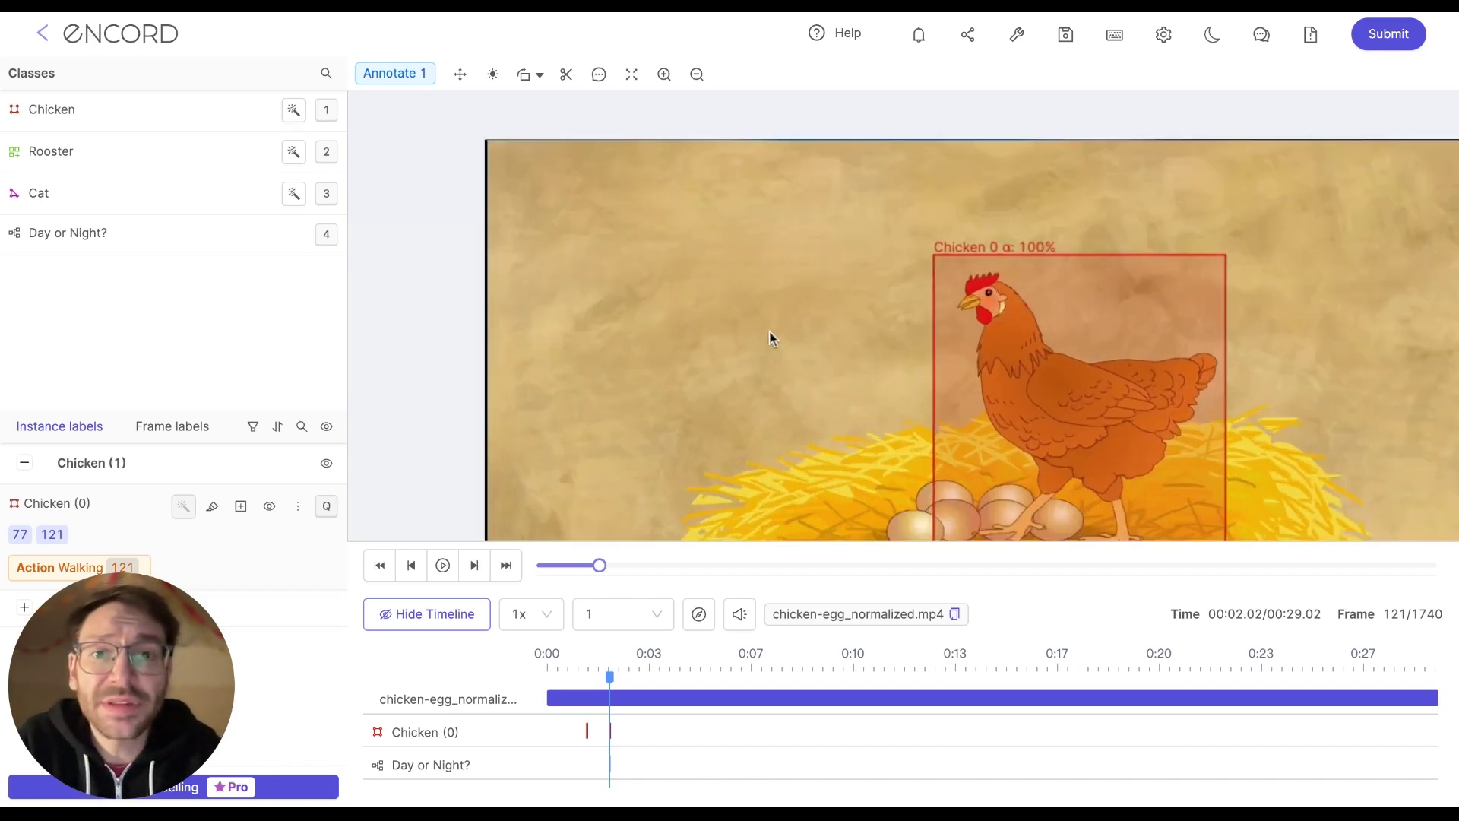
{"action": "left_click_drag", "start_coordinate": [769, 331], "coordinate": [502, 239]}
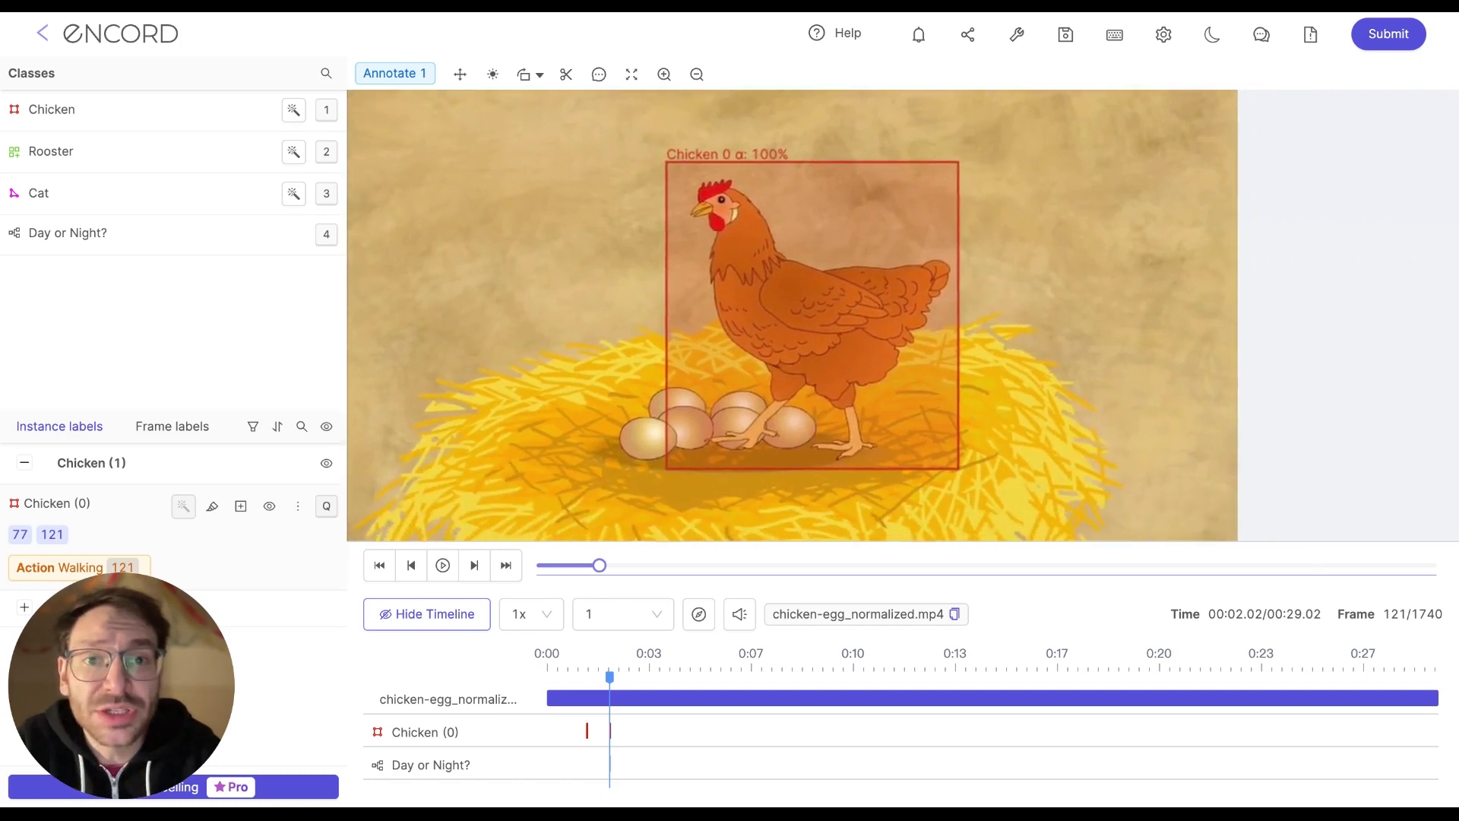
{"action": "left_click_drag", "start_coordinate": [1031, 475], "coordinate": [918, 397]}
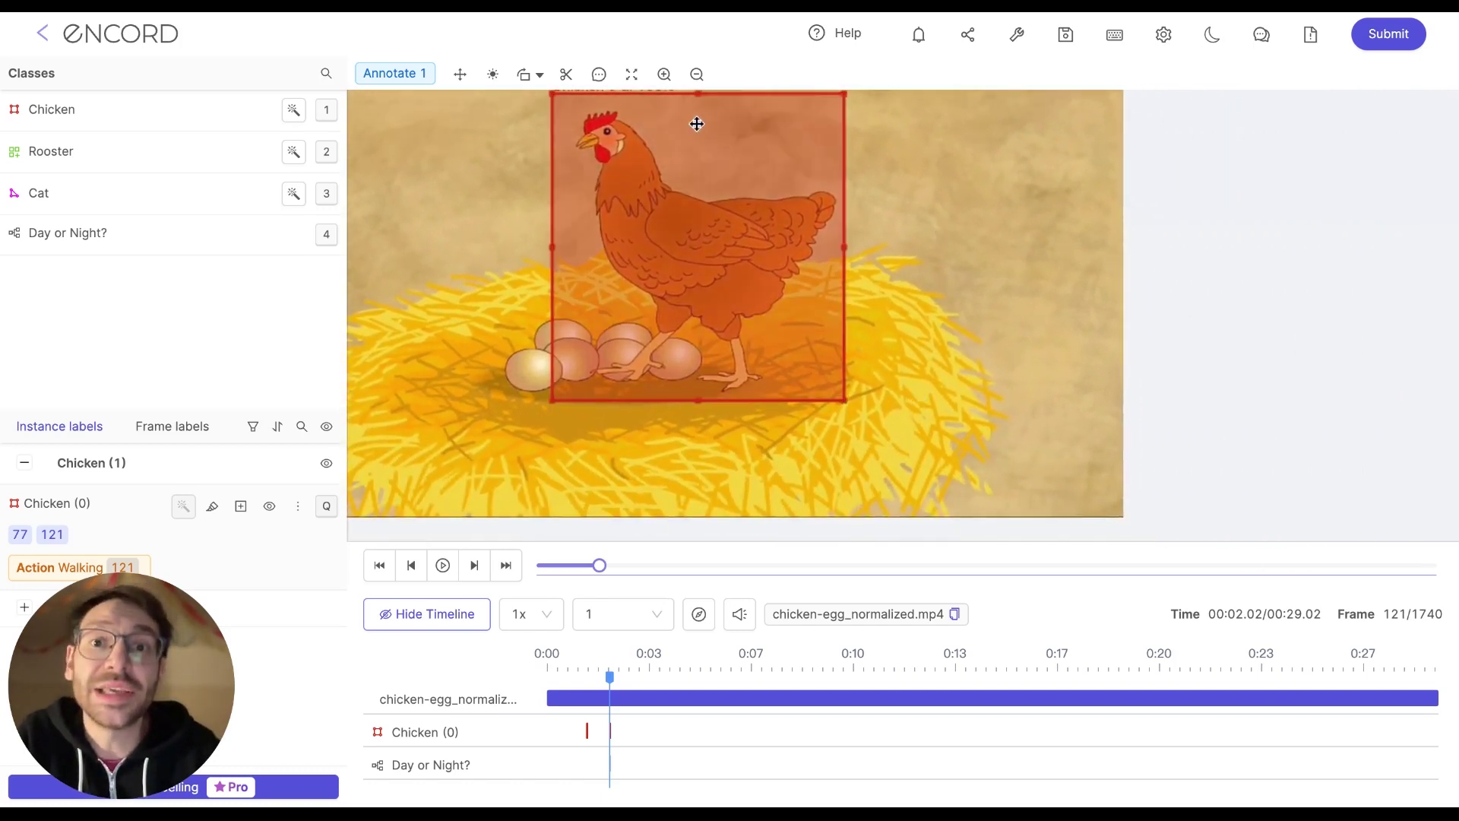
{"action": "left_click", "coordinate": [631, 79]}
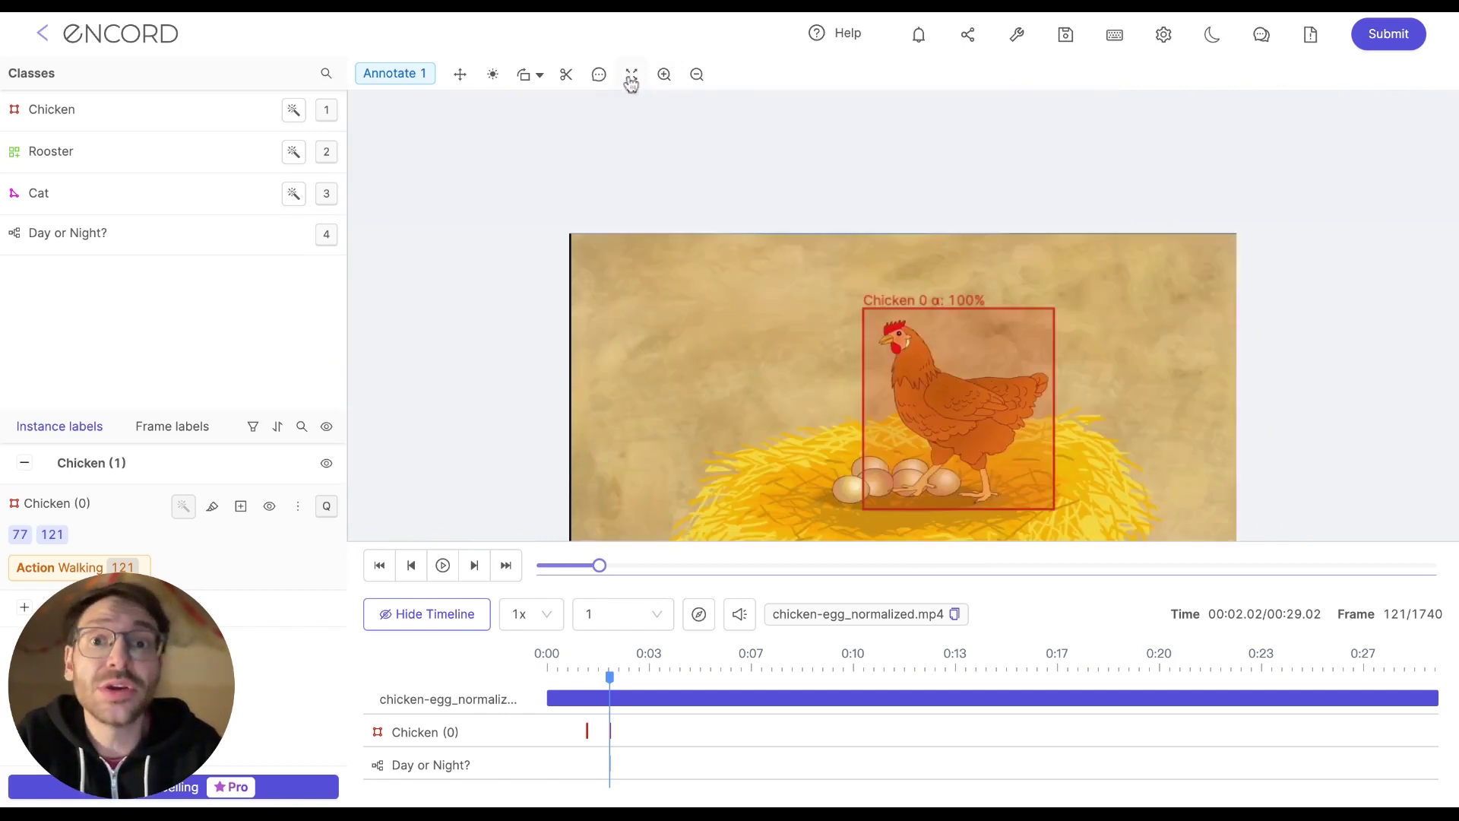